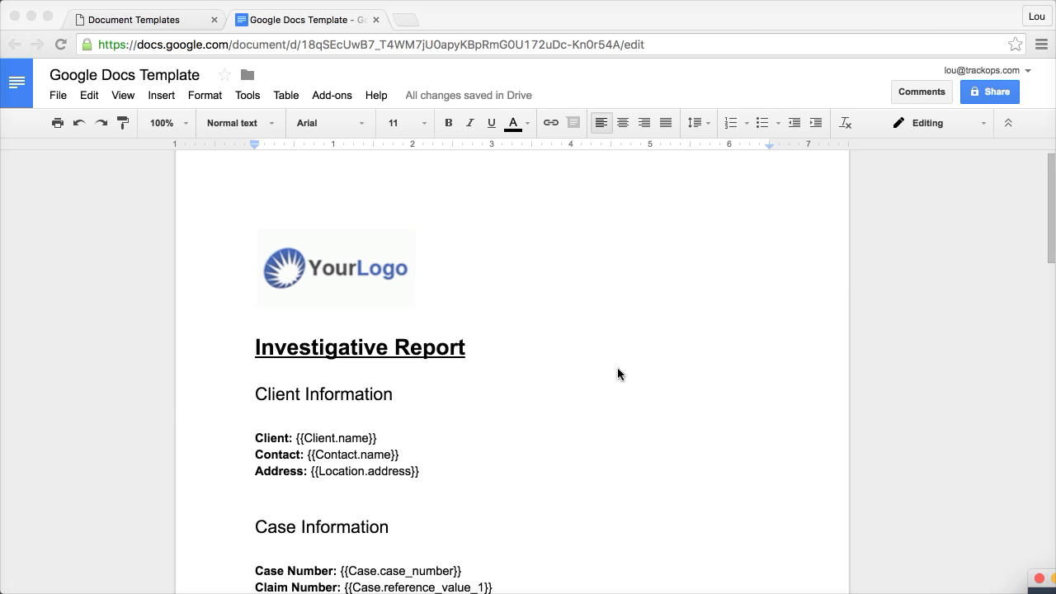
Review the Investigative Report template's layout from the logo and title down to the Investigation Summary section
scroll(578, 363, "down", 2)
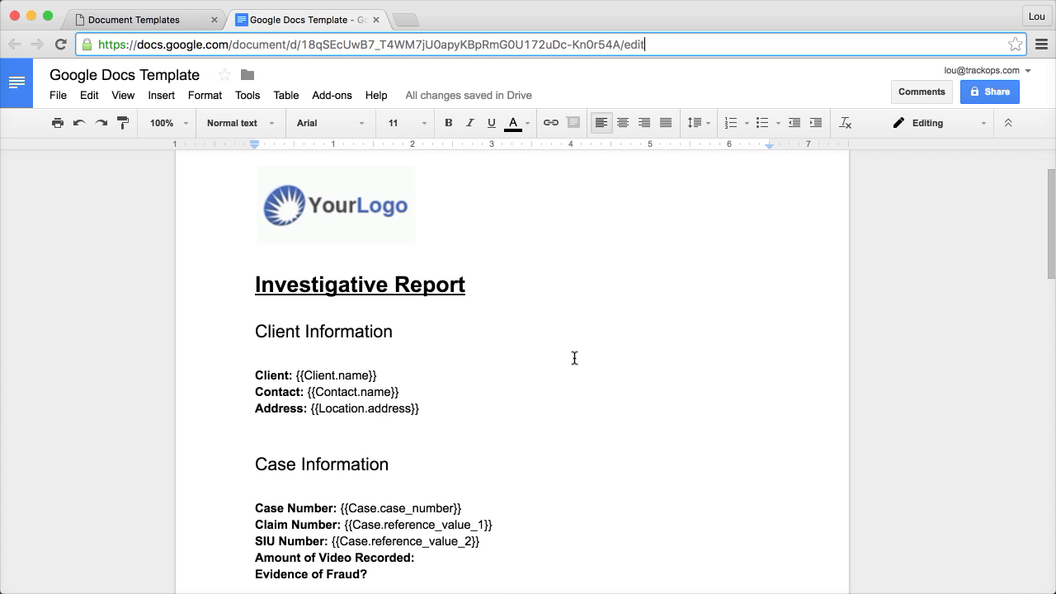
scroll(578, 374, "up", 2)
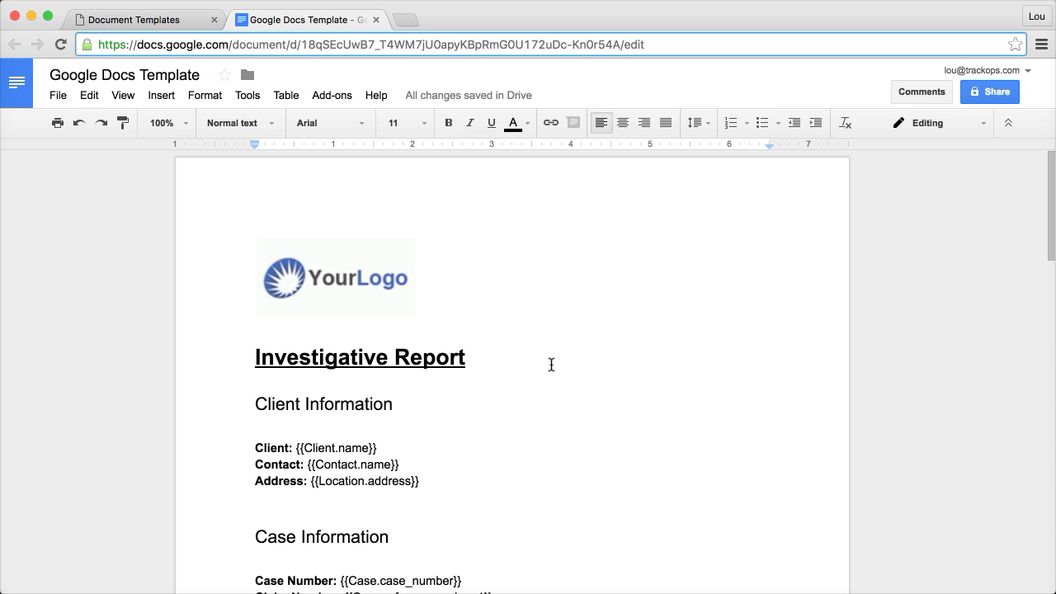
scroll(555, 363, "down", 1)
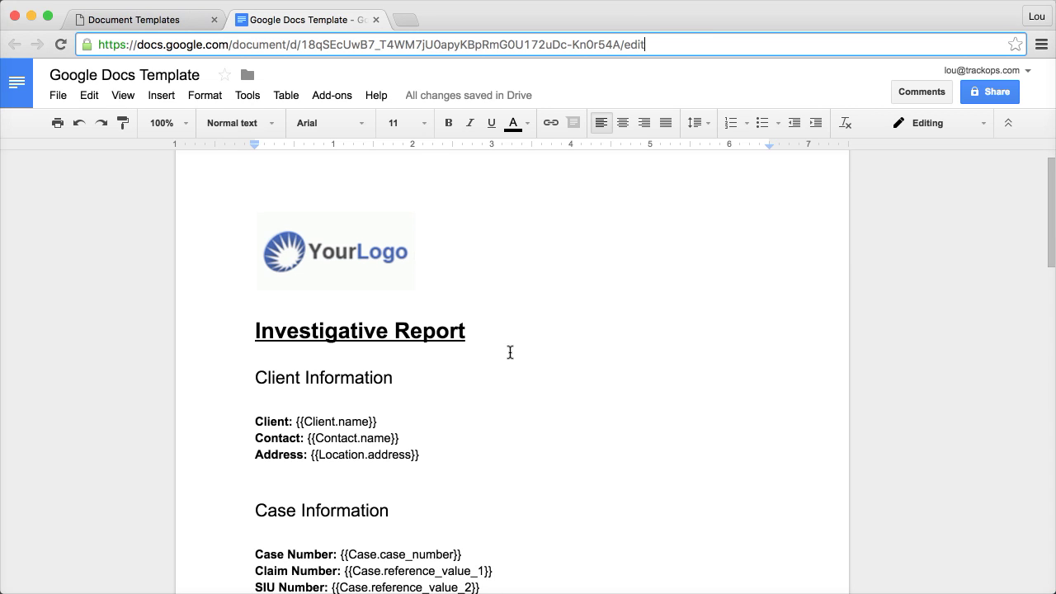
left_click(370, 273)
left_click(558, 333)
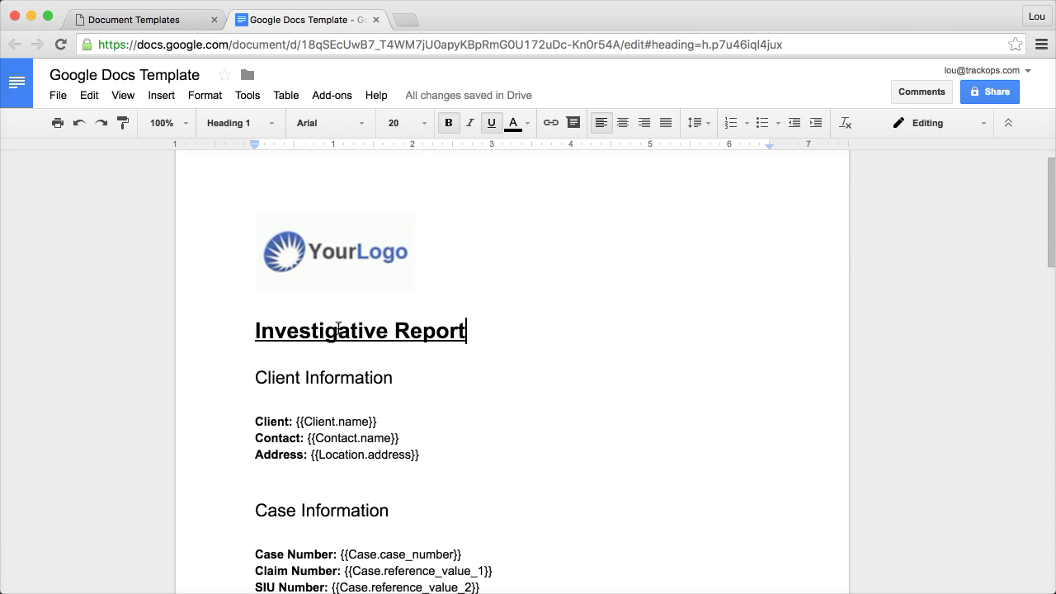
scroll(544, 326, "down", 2)
scroll(359, 310, "down", 3)
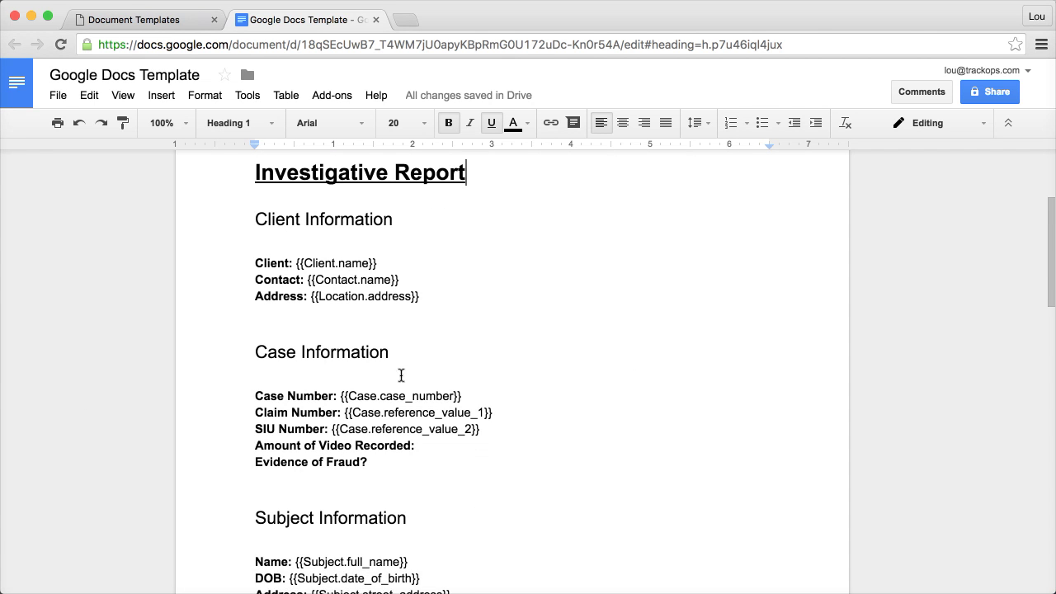
scroll(664, 375, "down", 2)
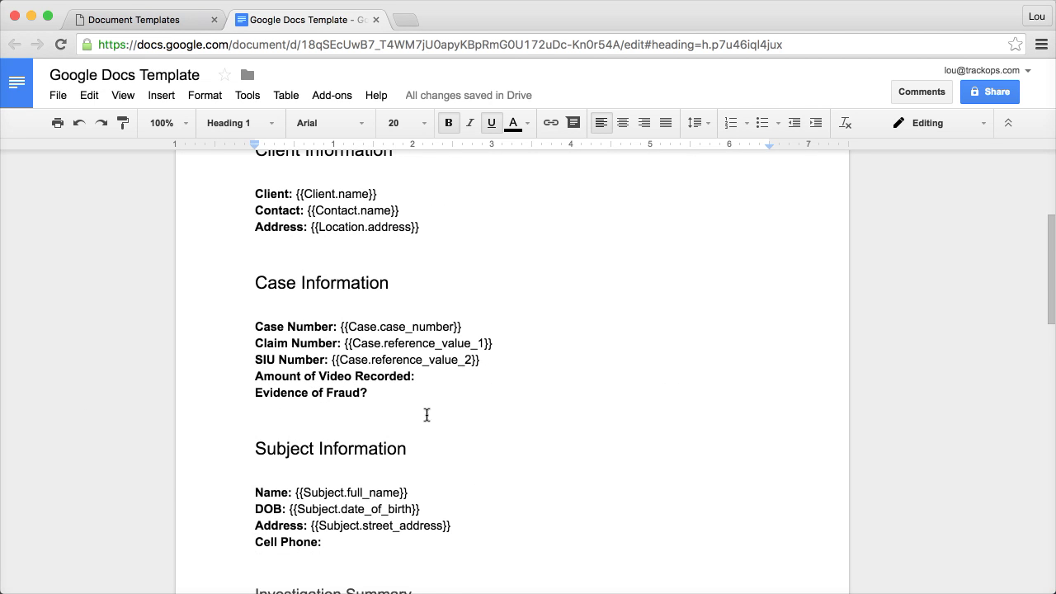
scroll(537, 403, "down", 3)
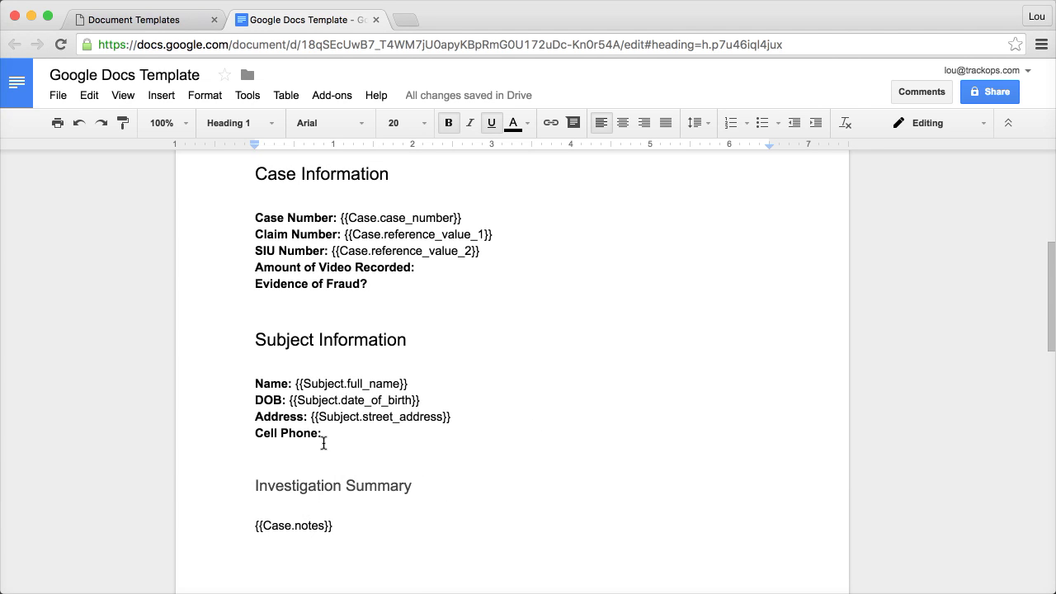
scroll(429, 419, "up", 5)
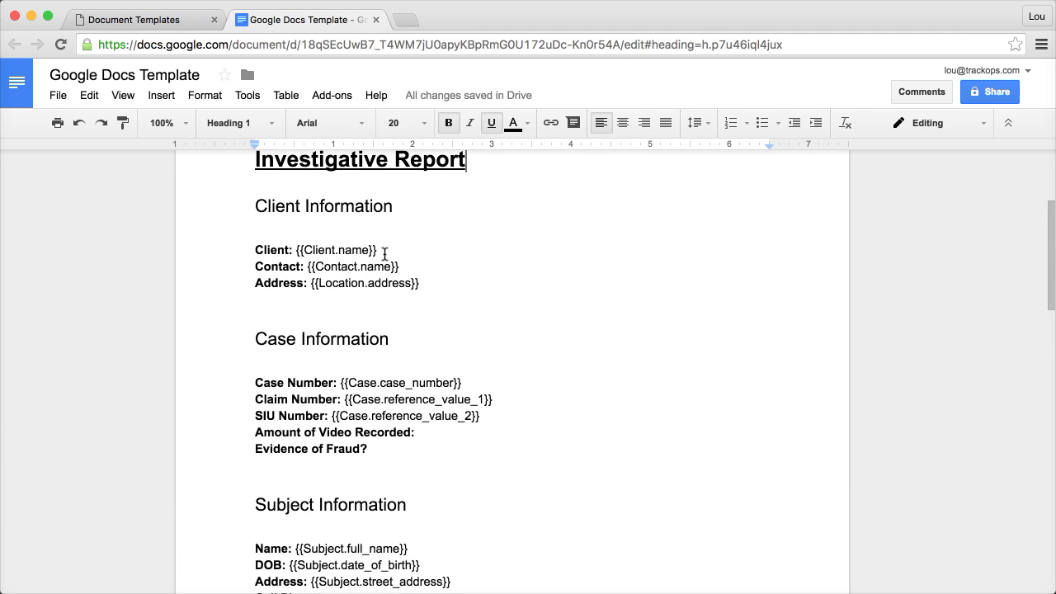
Examine the {{Client.name}} placeholder and the fields under Case Information, including those without a variable
left_click_drag(377, 249, 296, 248)
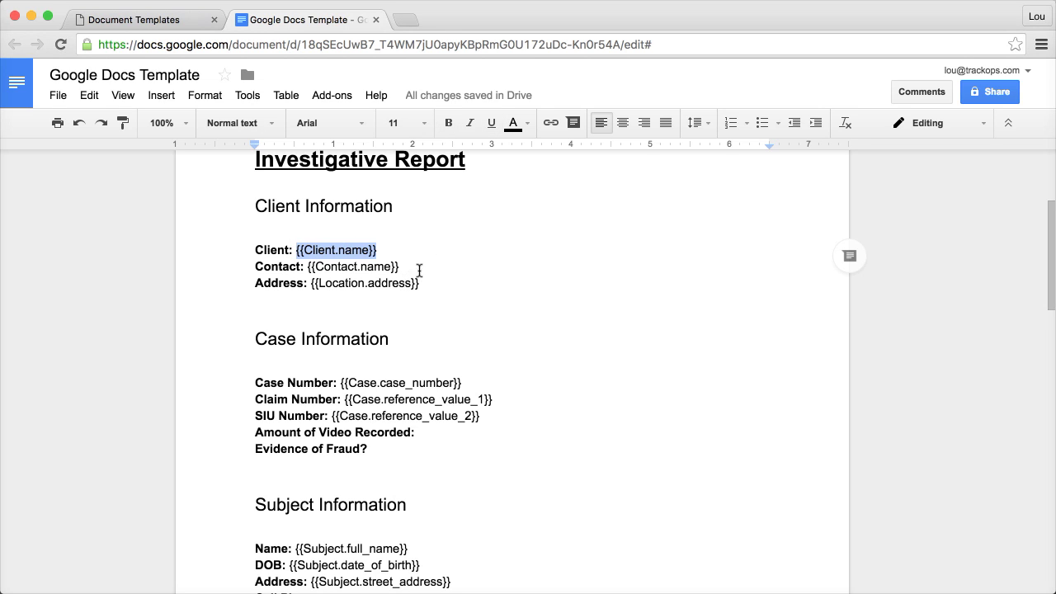
left_click(379, 249)
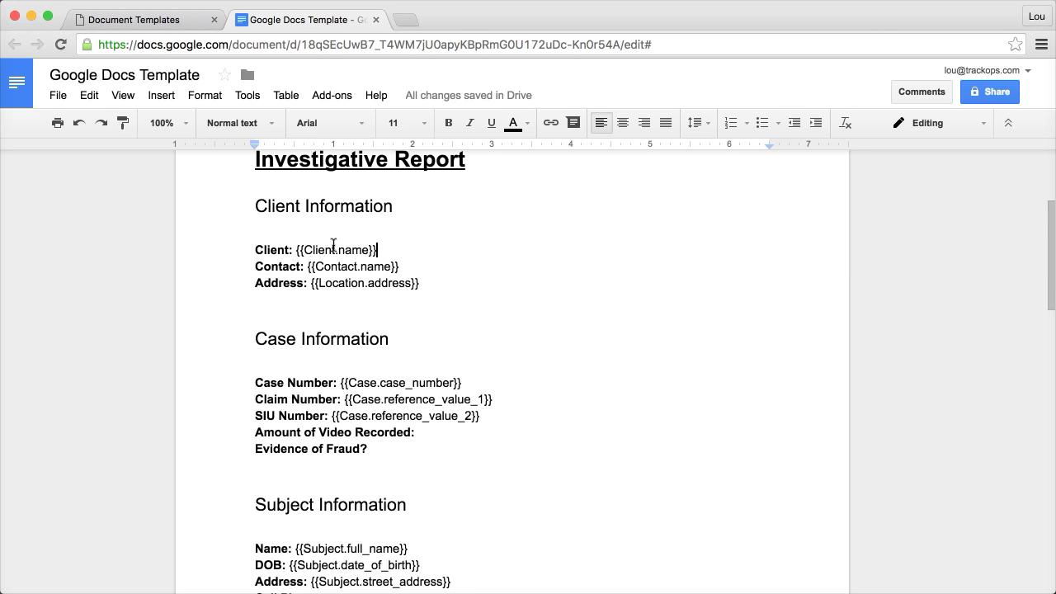
scroll(402, 302, "down", 1)
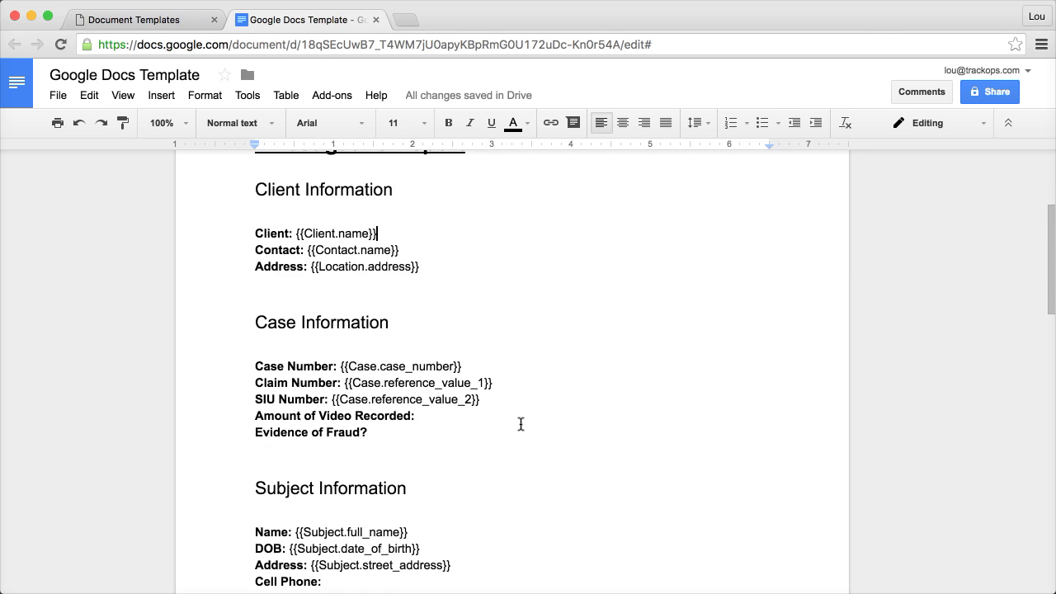
left_click(382, 433)
scroll(429, 346, "down", 1)
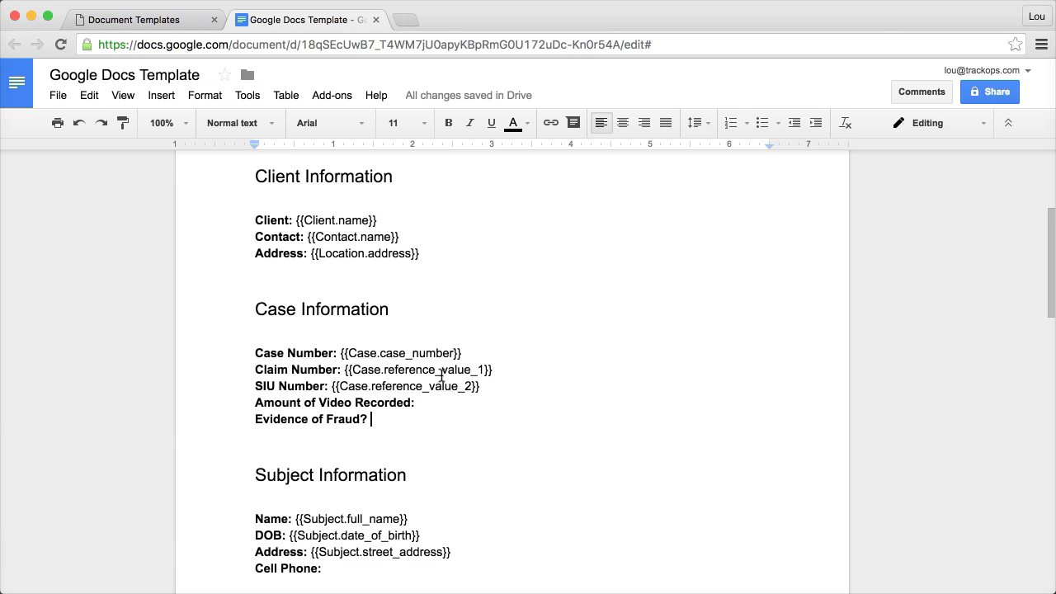
scroll(441, 376, "down", 1)
left_click(441, 378)
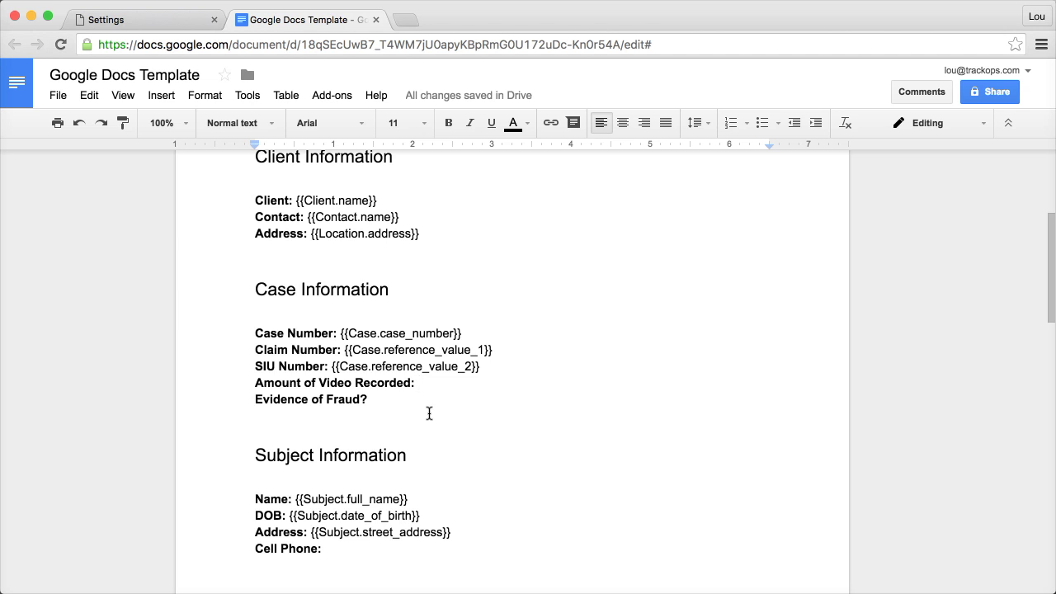
Switch to the Trackops site and start a new document template named "Google Docs" from the Document Templates settings
left_click(130, 22)
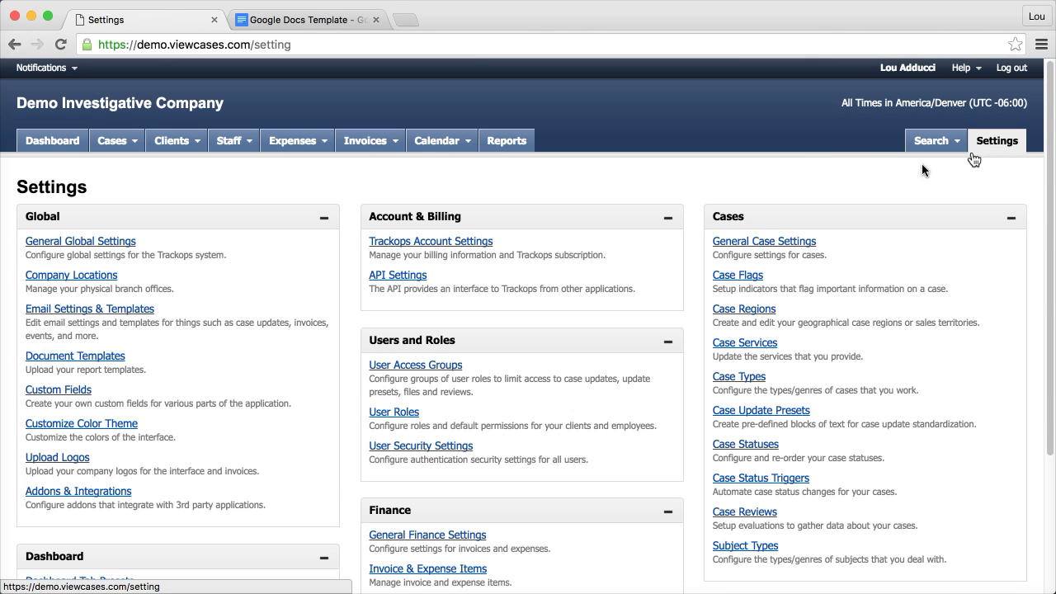
left_click(106, 363)
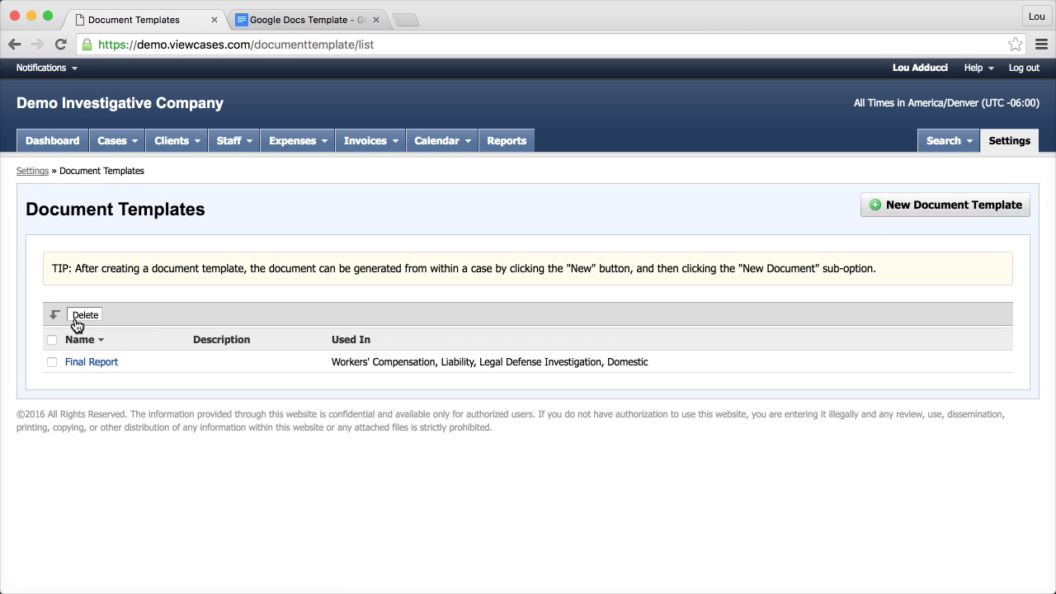
left_click(917, 216)
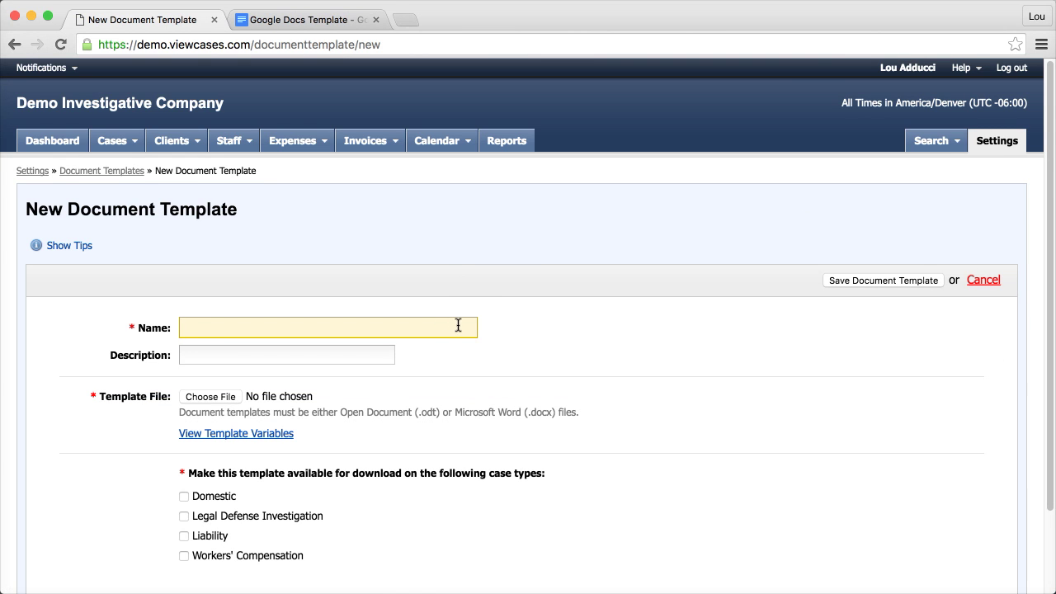
type("Google Docs")
Copy {{CaseField.amount_of_video_recorded}} from the template variables list and paste it unformatted after "Amount of Video Recorded:" in the Google Docs template
left_click(289, 442)
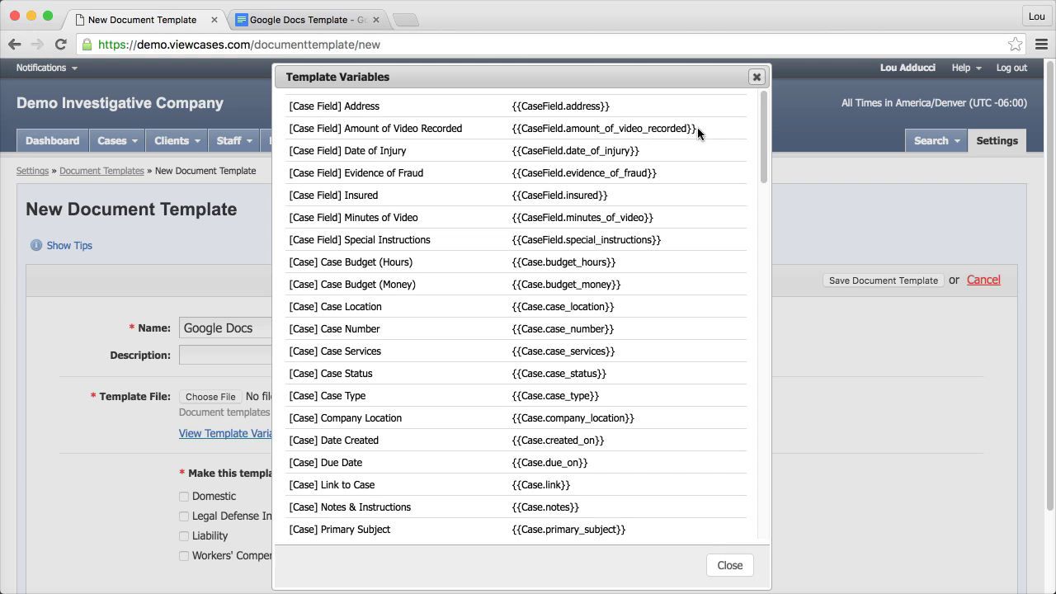
left_click_drag(698, 128, 511, 130)
key("ctrl+c")
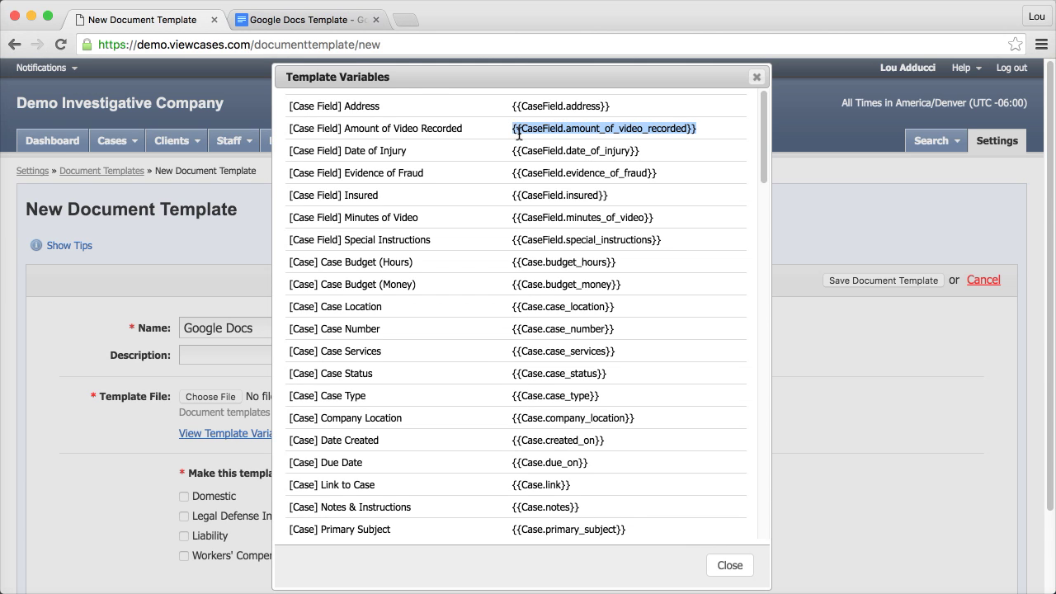
key("ctrl+Tab")
left_click(419, 383)
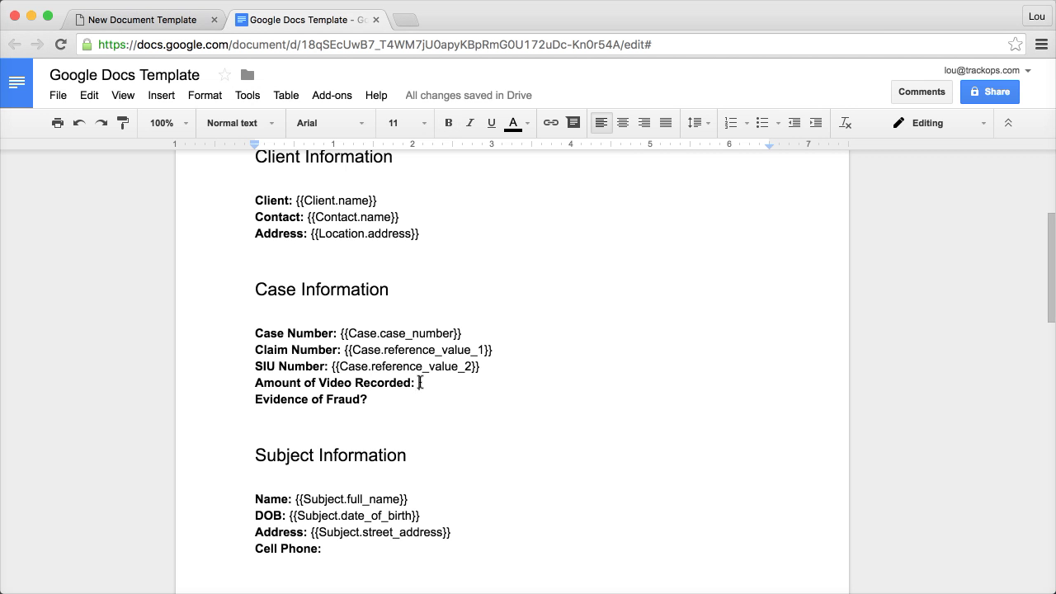
right_click(419, 383)
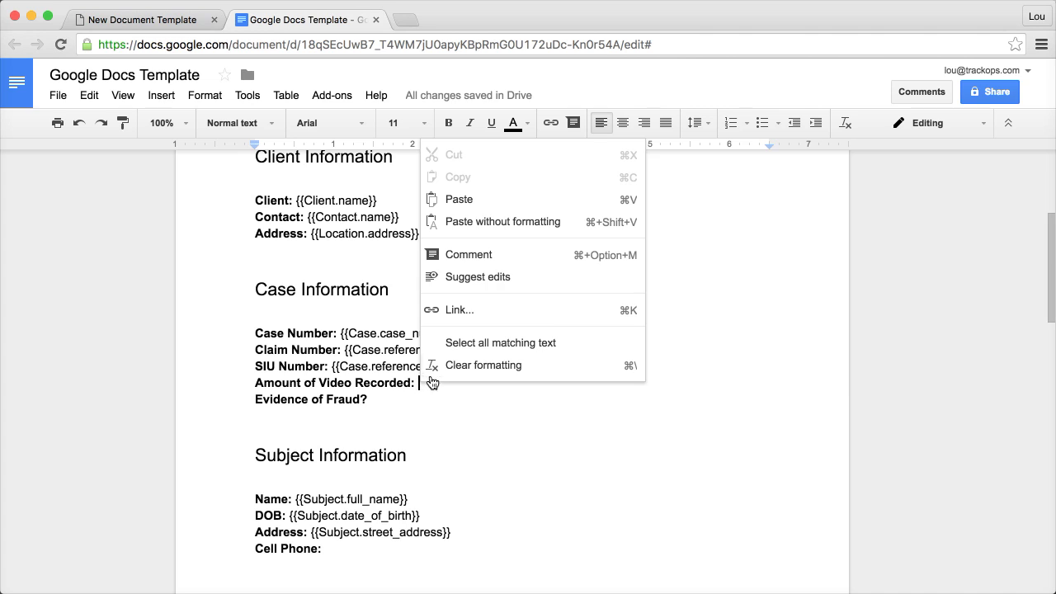
left_click(503, 222)
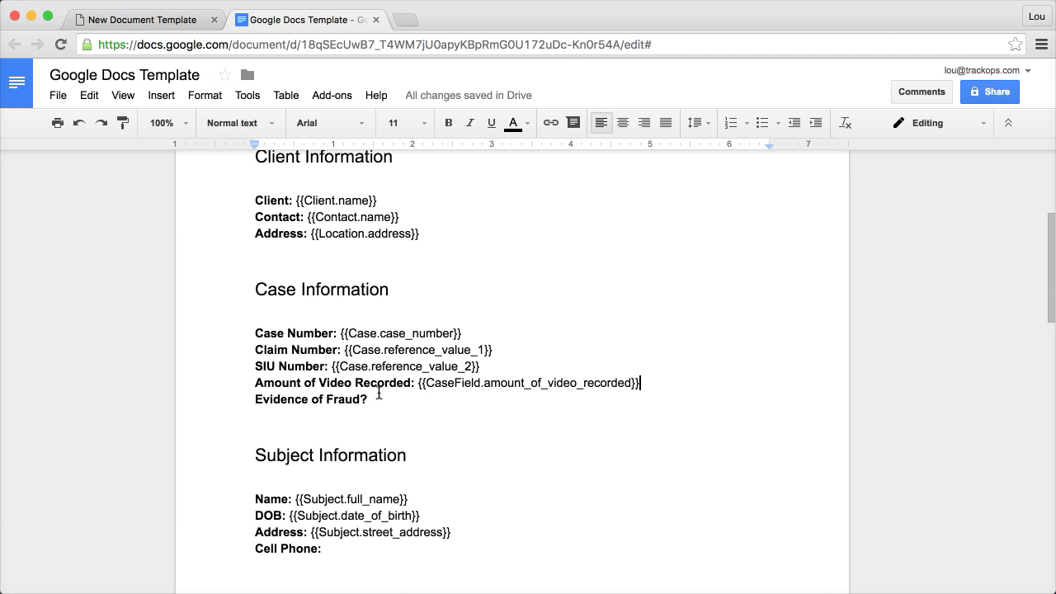
Copy the {{CaseField.evidence_of_fraud}} variable from the Trackops list and paste it unformatted after "Evidence of Fraud?" in the Google Docs template
left_click(145, 20)
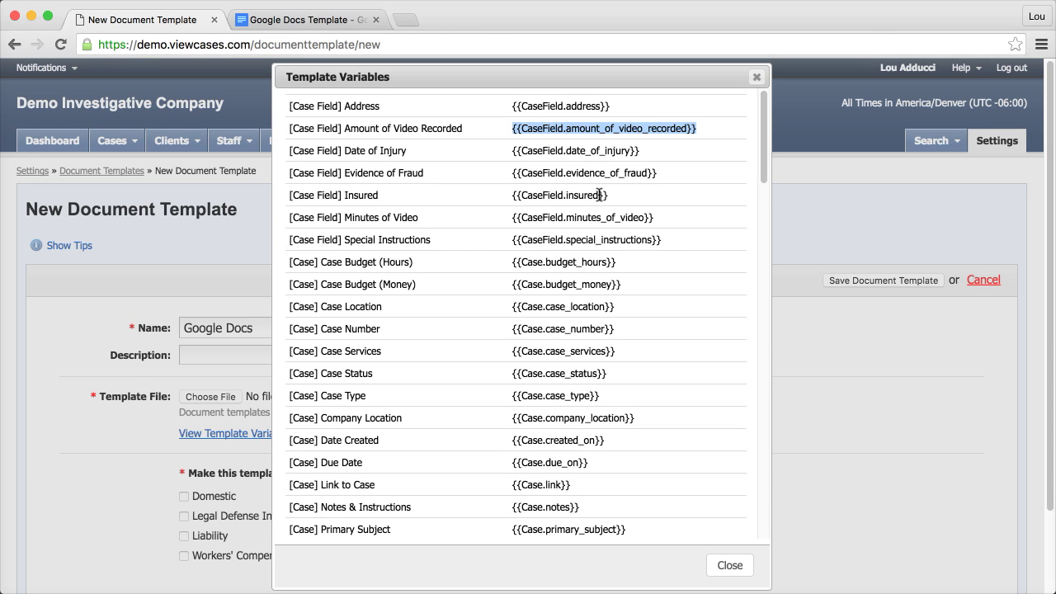
left_click(520, 193)
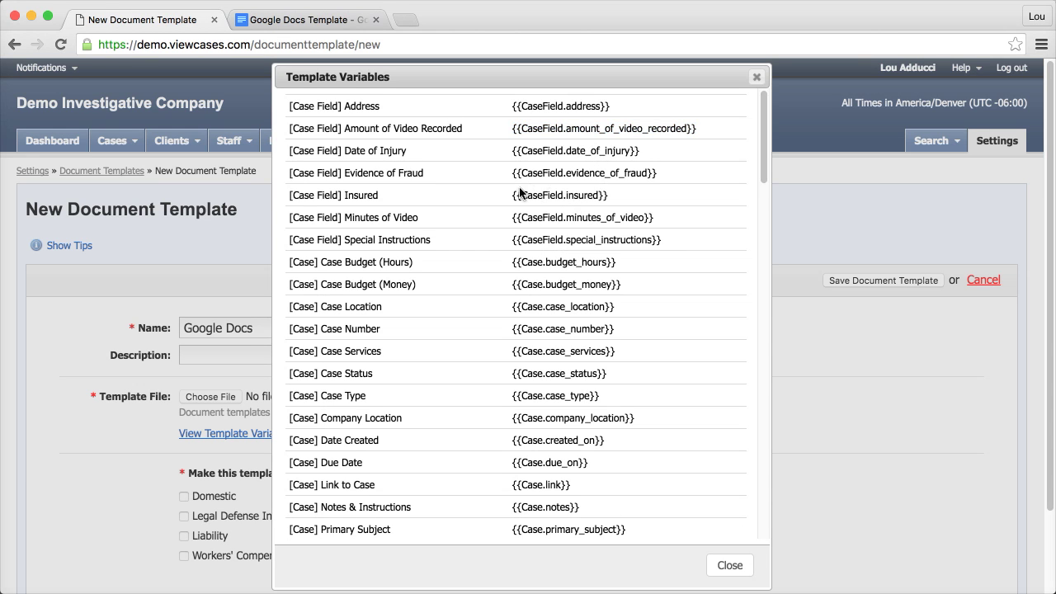
left_click_drag(660, 173, 507, 176)
key("ctrl+c")
left_click(361, 20)
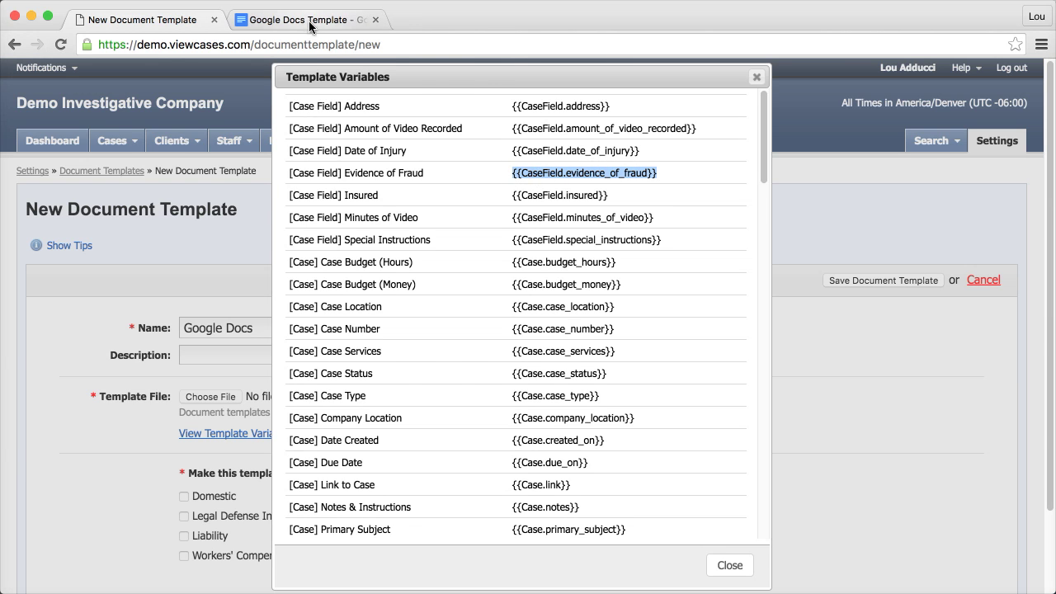
right_click(376, 401)
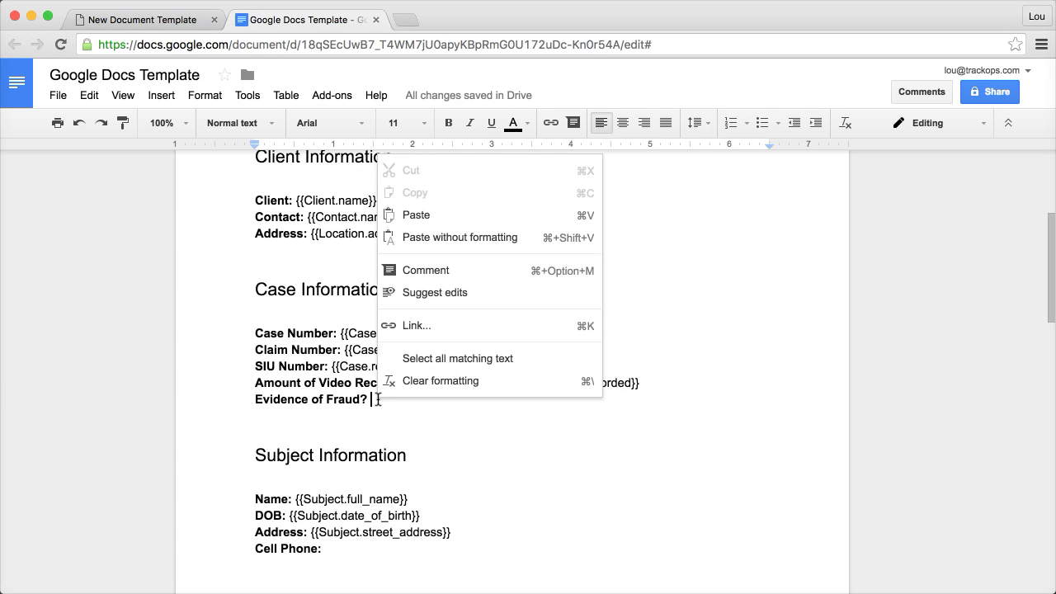
left_click(426, 238)
Find and copy {{Subject.cell_phone}} in the Trackops variables list, and paste it unformatted after "Cell Phone:" in the Google Docs template
scroll(474, 410, "down", 2)
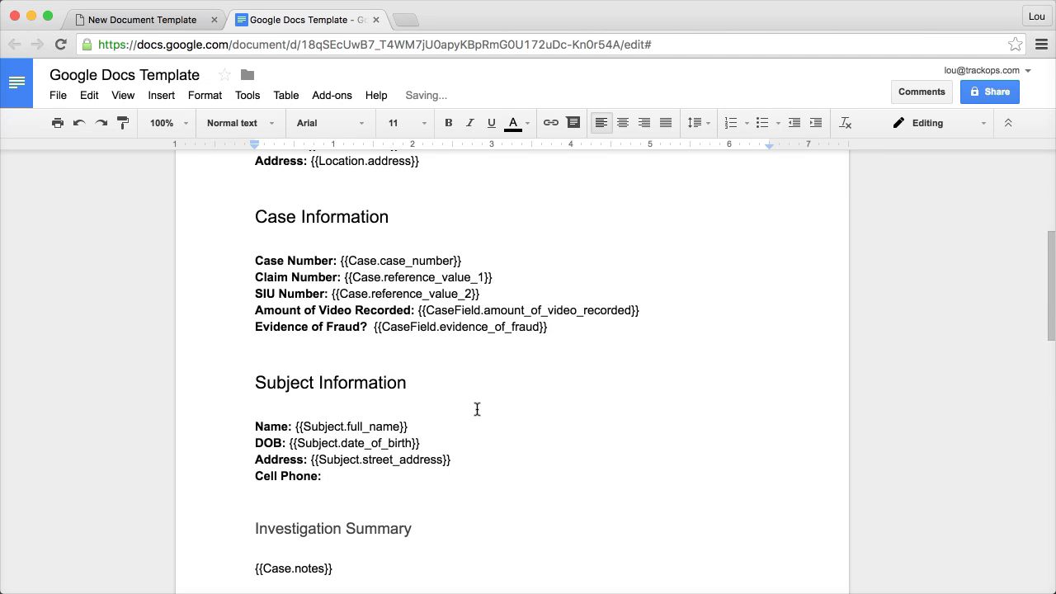
left_click(174, 19)
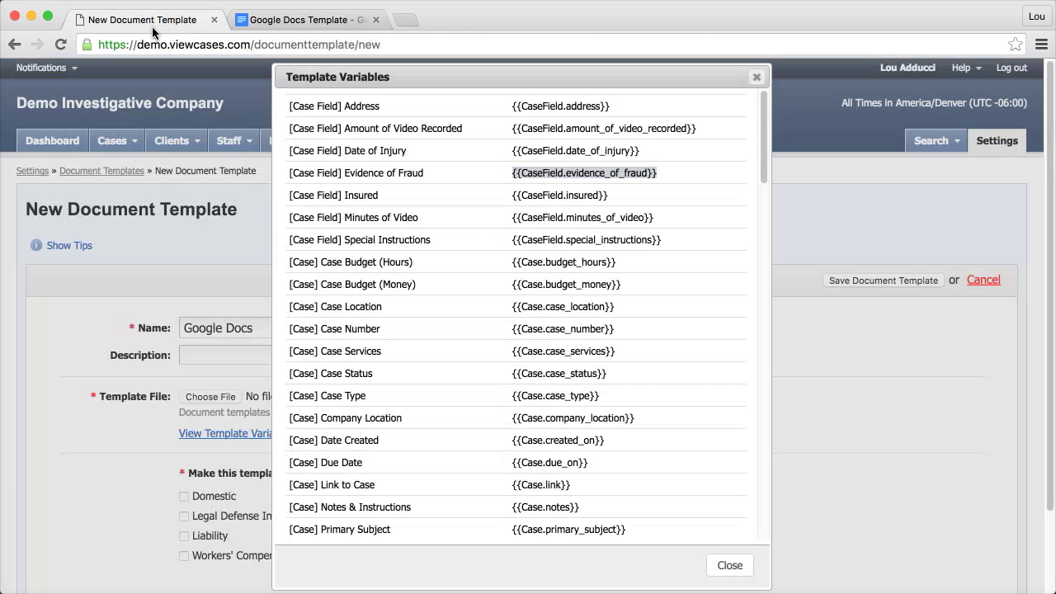
scroll(452, 340, "down", 15)
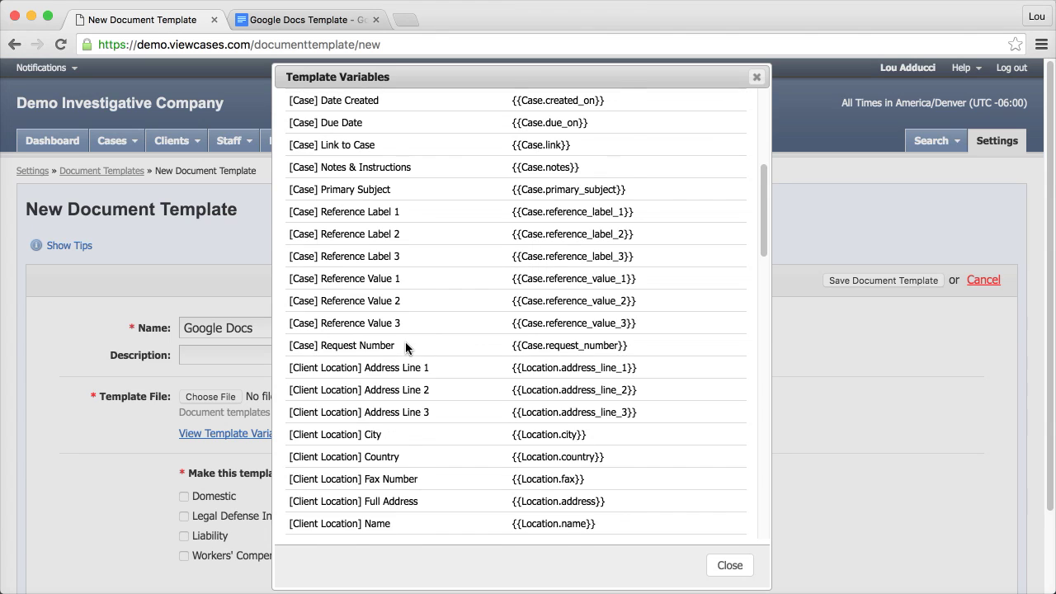
scroll(412, 350, "up", 15)
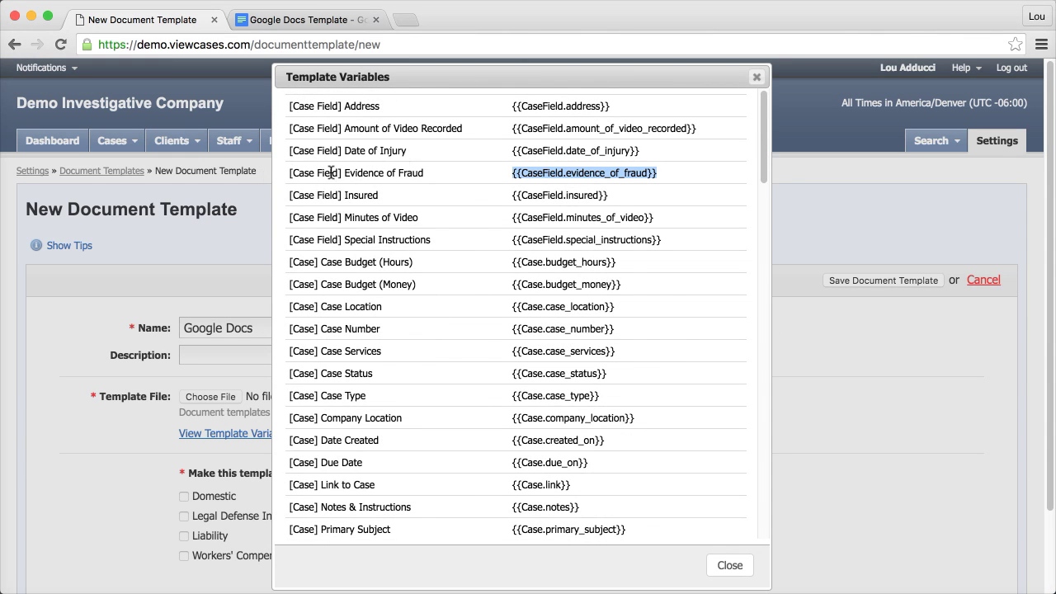
scroll(524, 401, "down", 20)
scroll(422, 418, "down", 8)
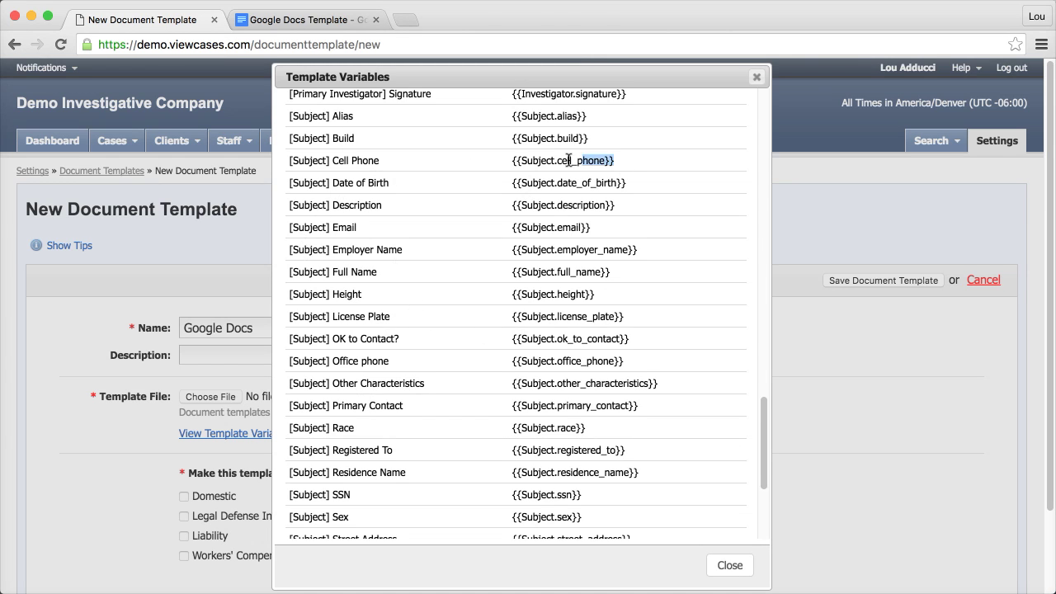
left_click_drag(568, 160, 512, 160)
key("ctrl+c")
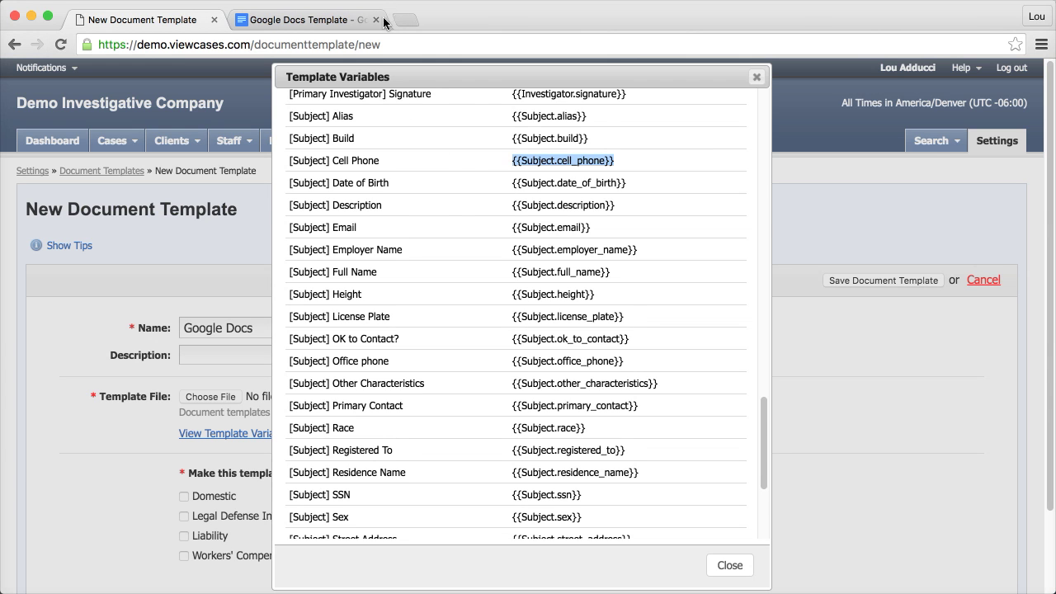
left_click(384, 22)
left_click(329, 473)
right_click(328, 473)
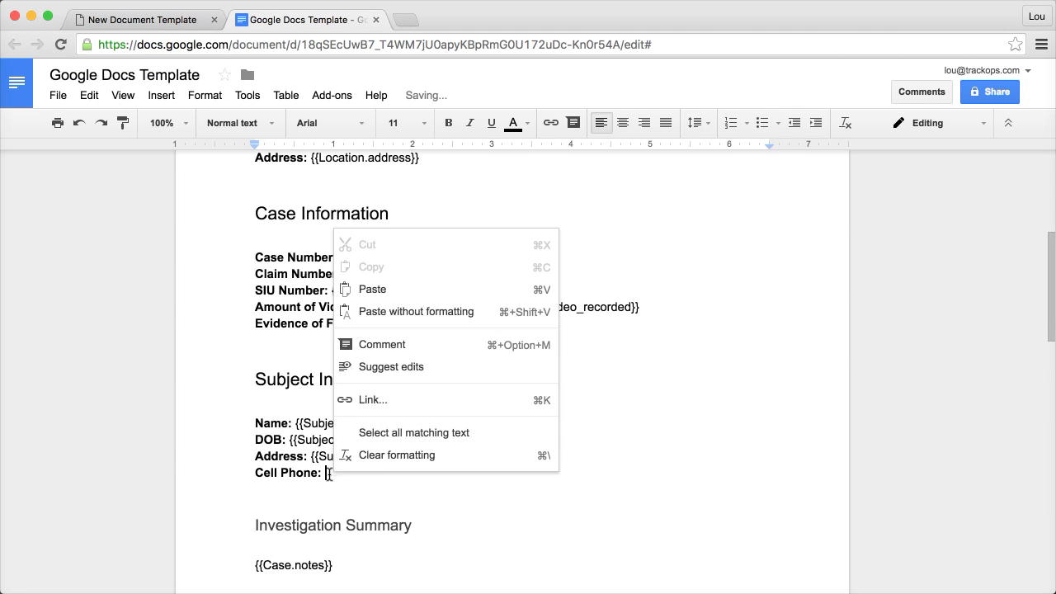
left_click(401, 311)
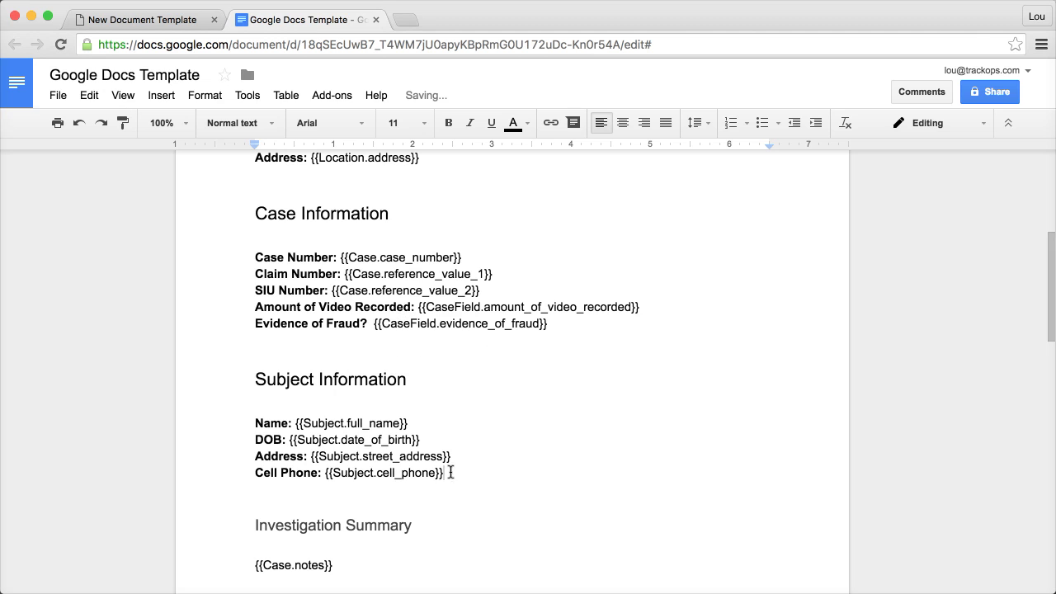
Look over the template from the Investigative Timeline page back up to the report title
left_click(495, 485)
scroll(490, 484, "down", 4)
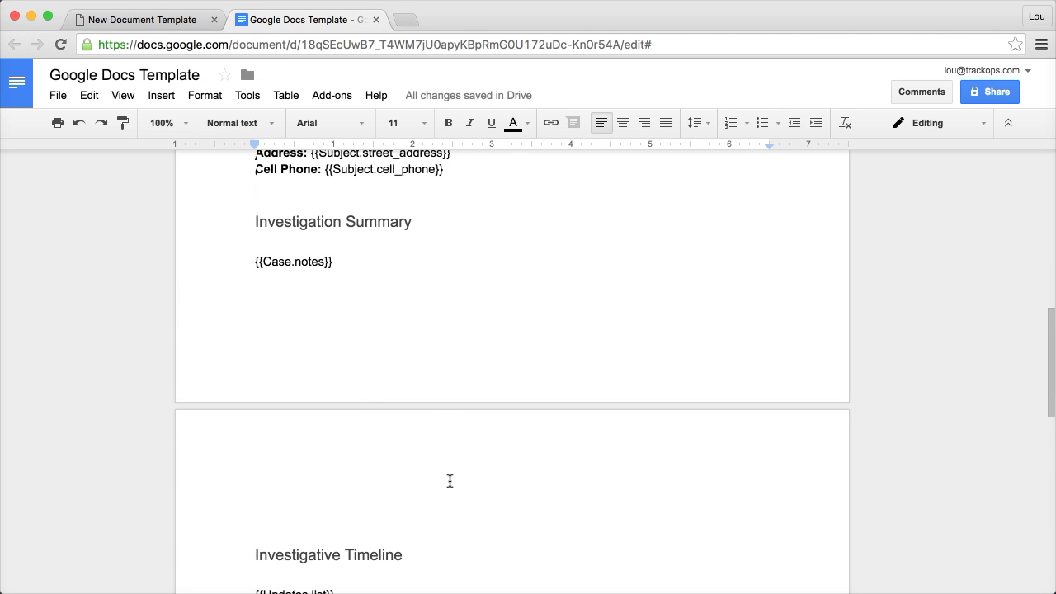
scroll(437, 487, "up", 5)
scroll(389, 441, "up", 3)
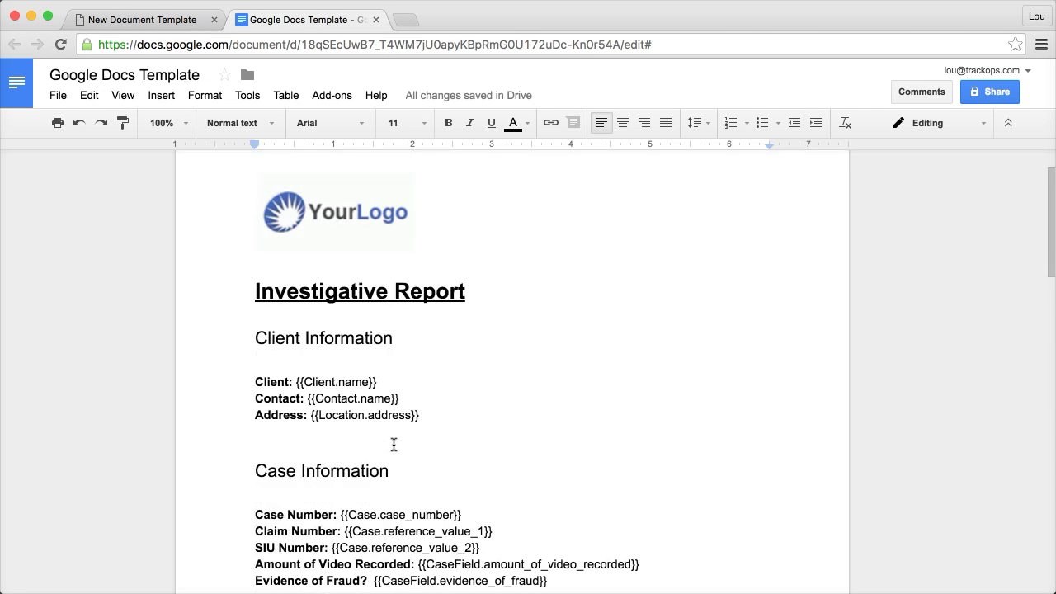
Download the Google Docs template as a Microsoft Word (.docx) file
scroll(394, 445, "up", 2)
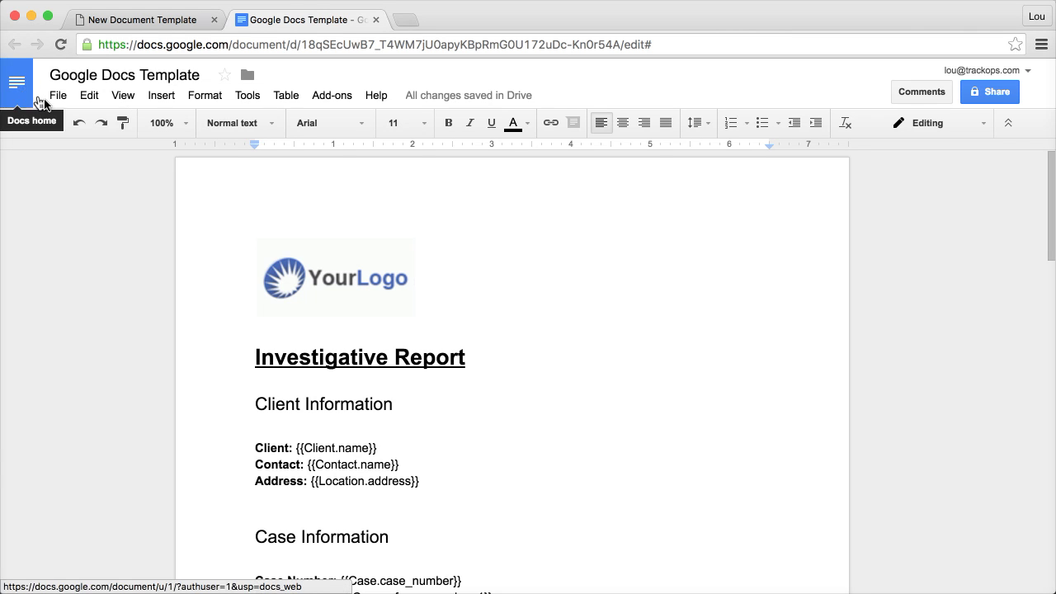
left_click(56, 98)
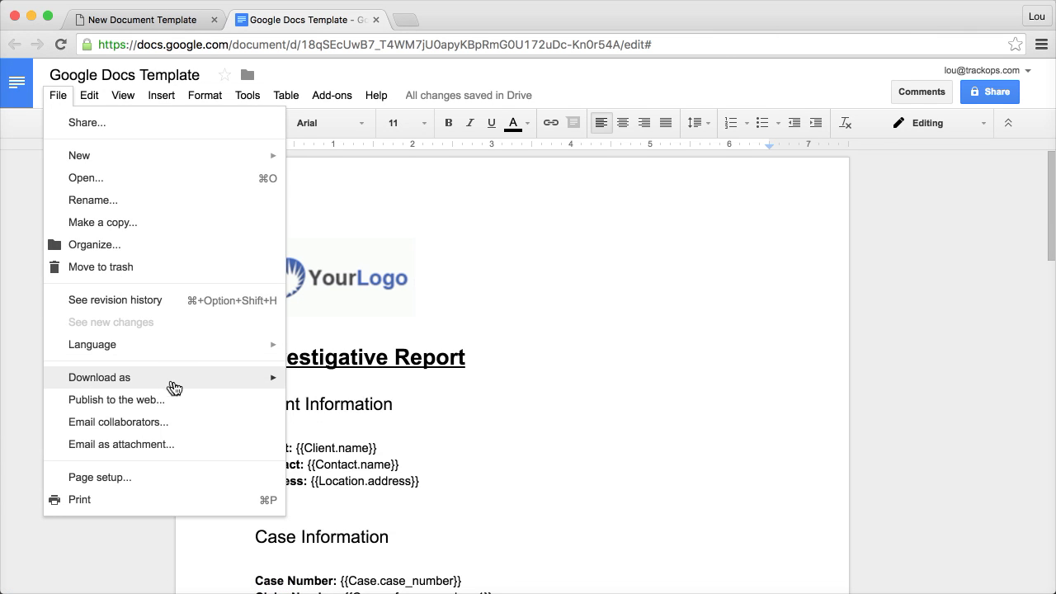
mouse_move(174, 388)
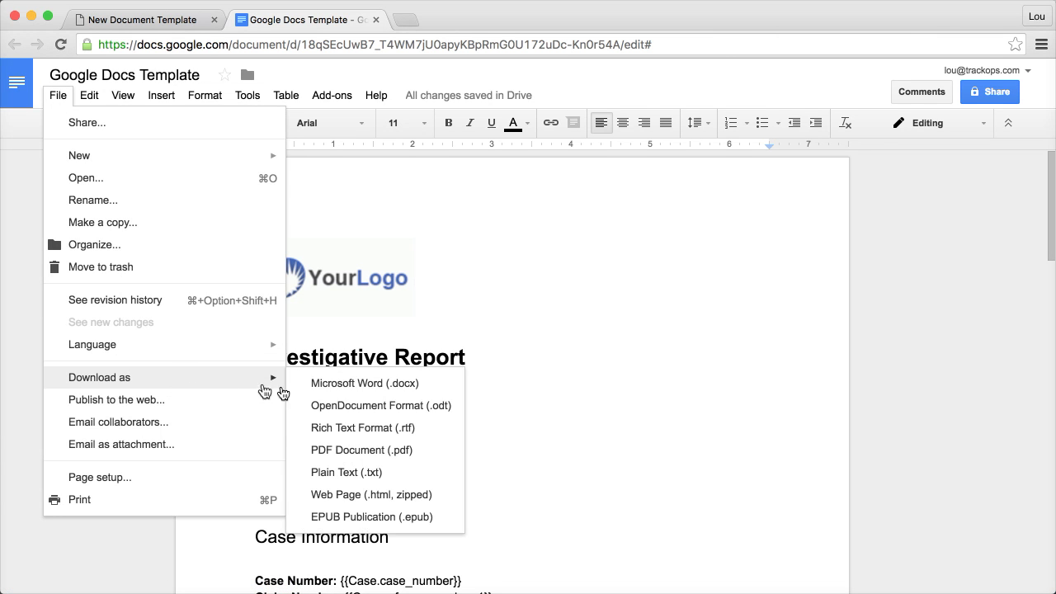
left_click(342, 384)
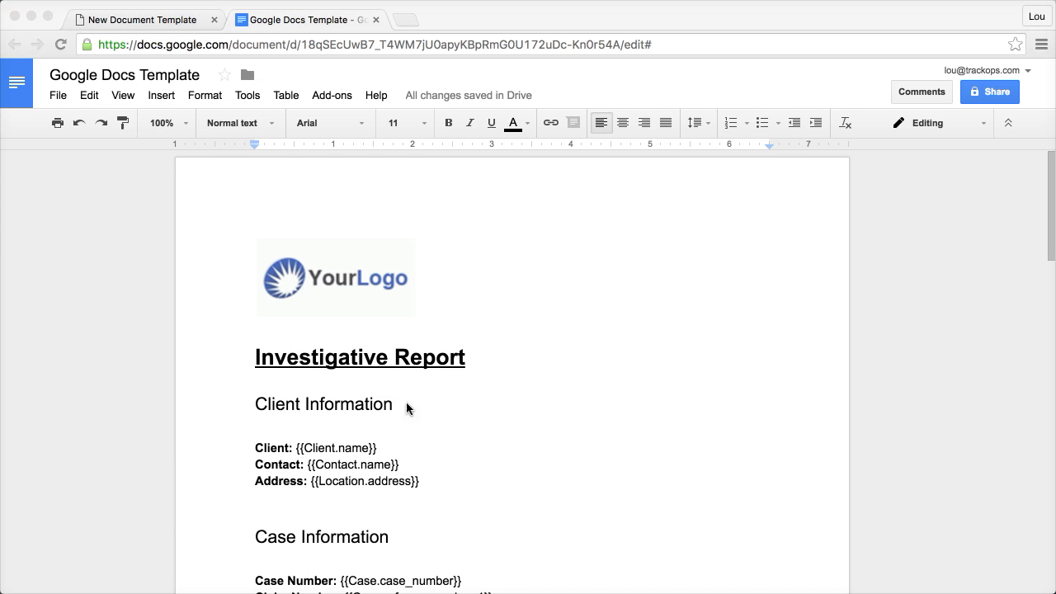
Switch to the Trackops new document template form and choose GoogleDocsTemplate.docx from Downloads as its template file
left_click(142, 20)
left_click(755, 77)
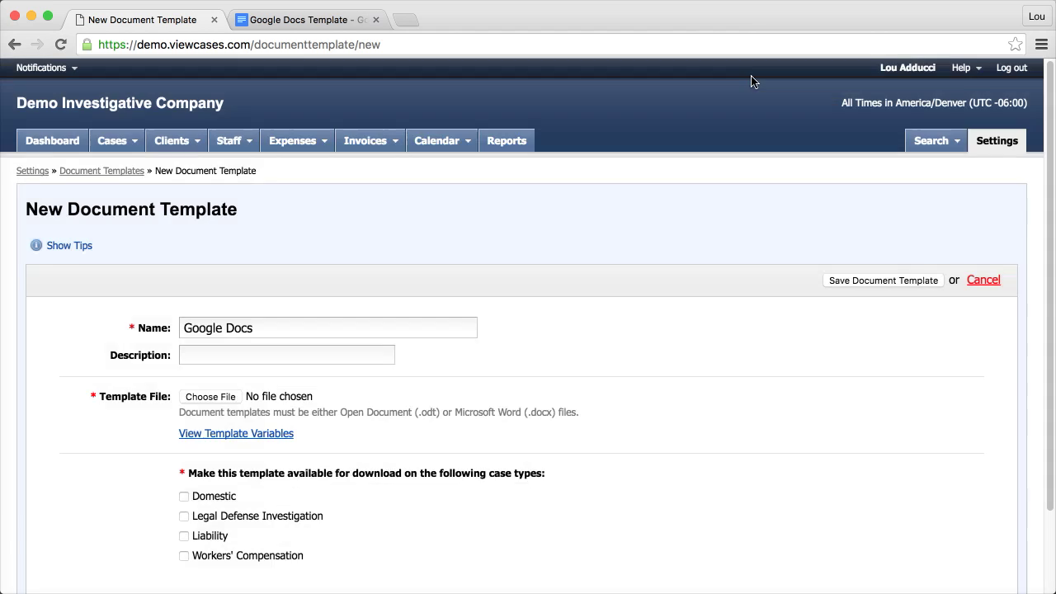
scroll(676, 319, "down", 2)
left_click(236, 324)
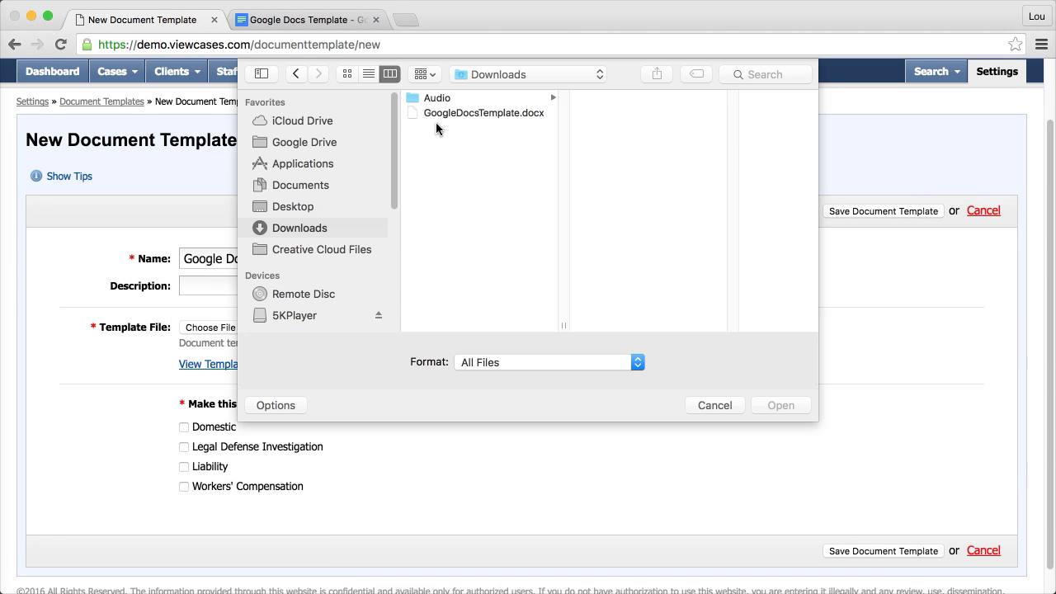
left_click(437, 114)
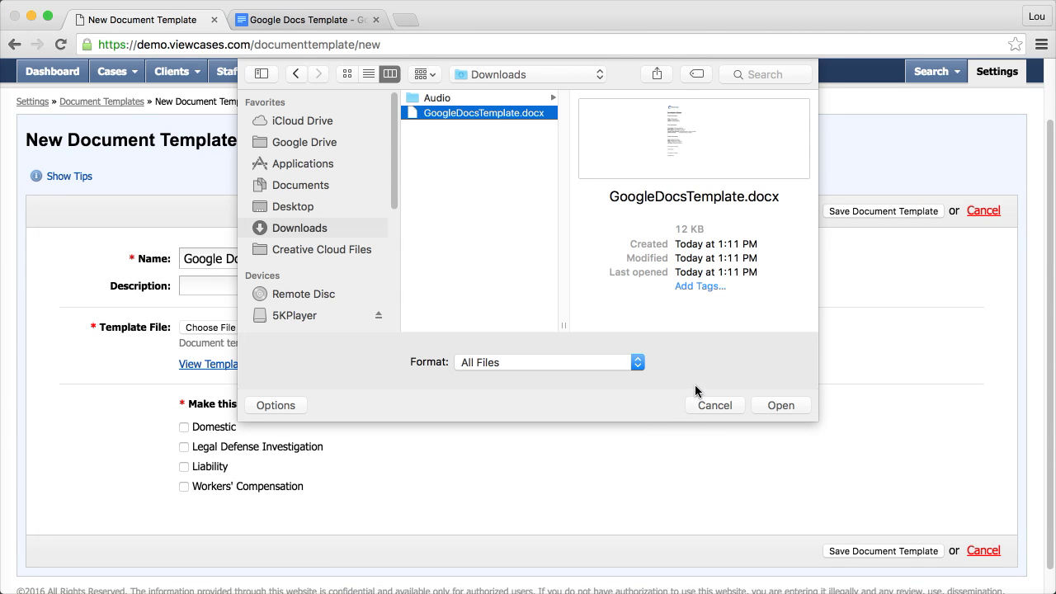
left_click(775, 406)
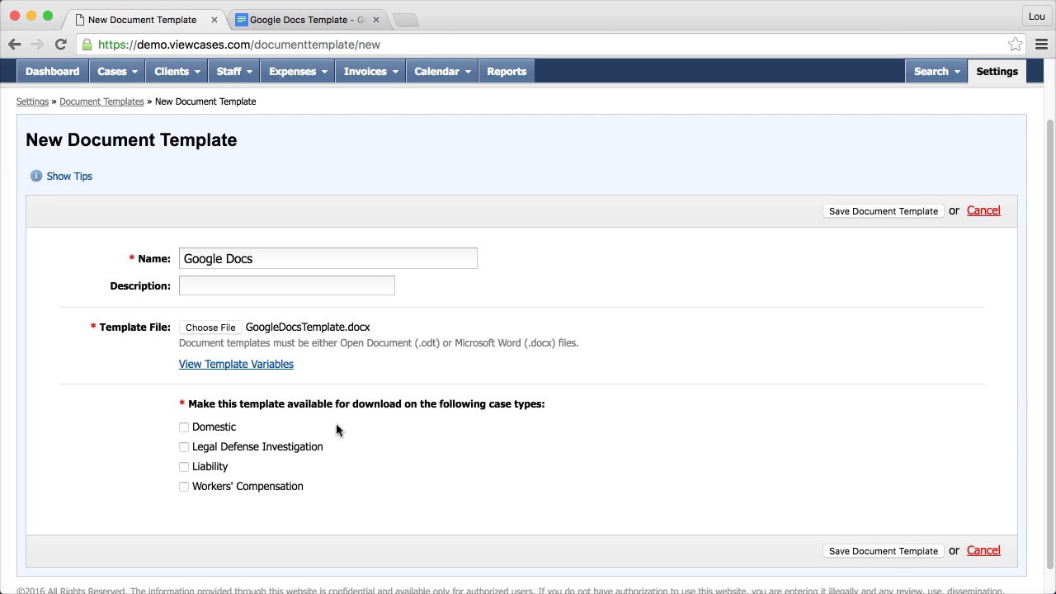
Make the template available for Workers' Compensation, Liability, Legal Defense Investigation and Domestic cases, and save the document template
left_click(184, 488)
left_click(183, 465)
left_click(184, 446)
left_click(183, 427)
left_click(893, 212)
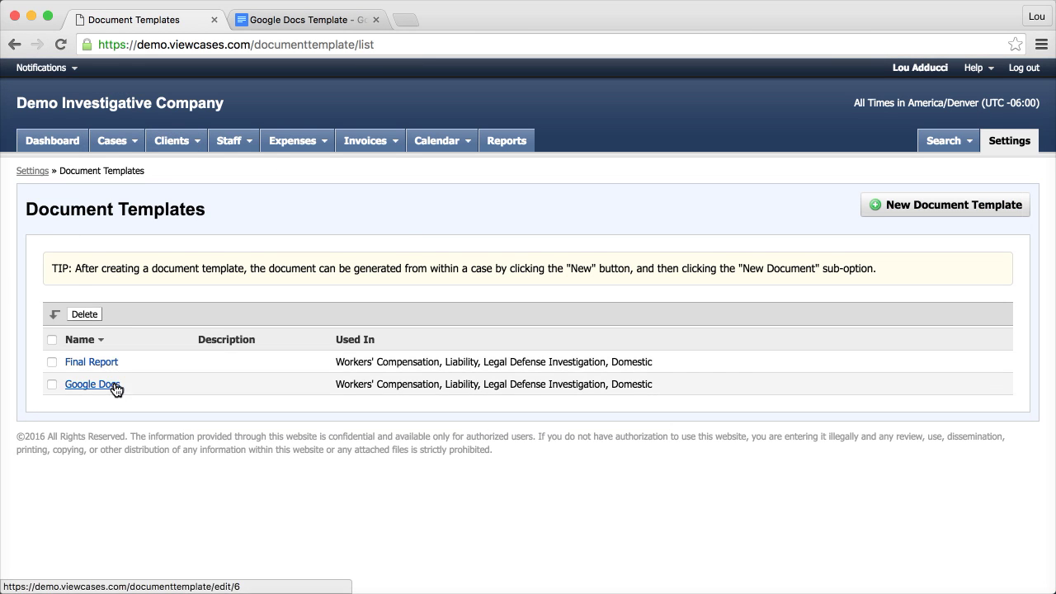
Open the first case among the recent cases in Trackops
left_click(115, 144)
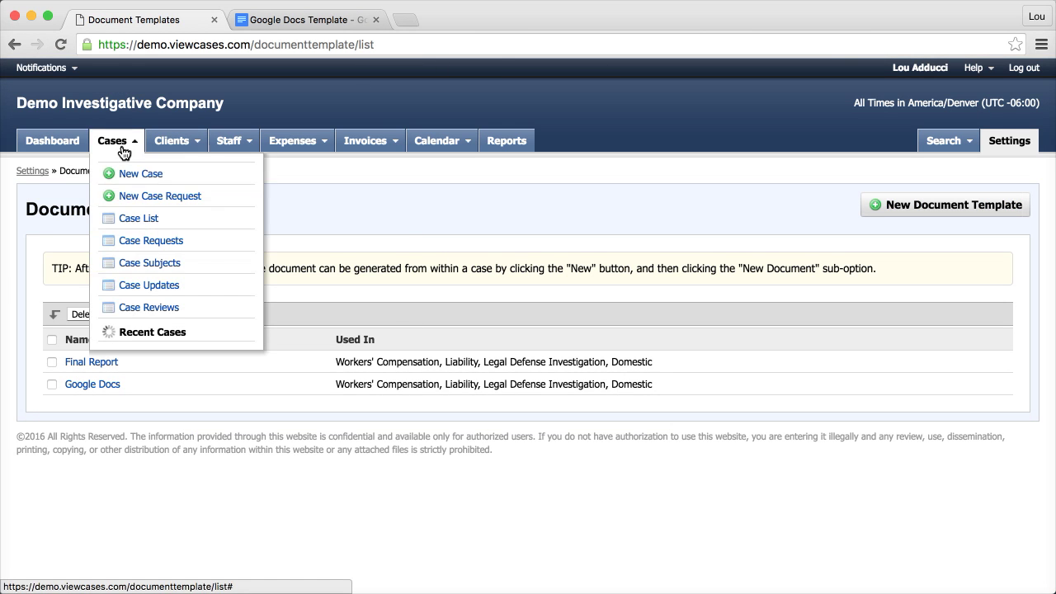
left_click(169, 354)
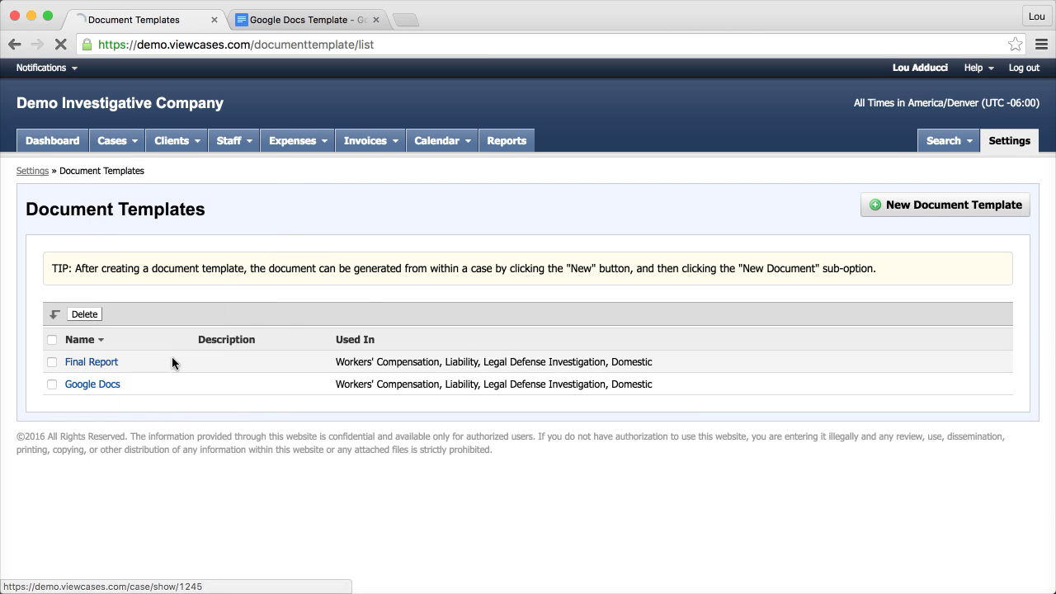
right_click(739, 245)
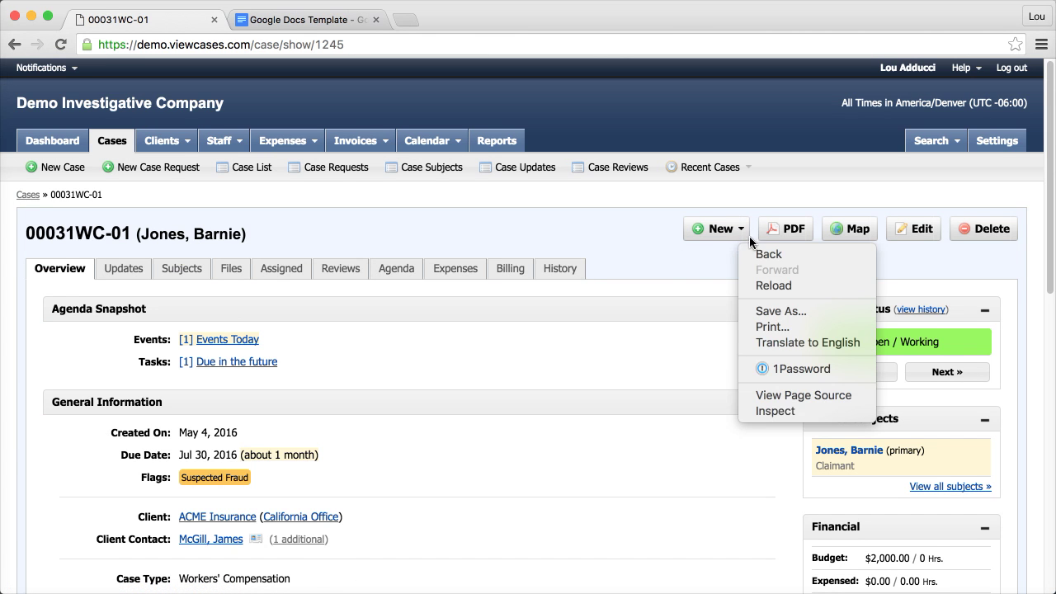
left_click(675, 279)
Generate a new document for the open case from the Google Docs template
left_click(742, 228)
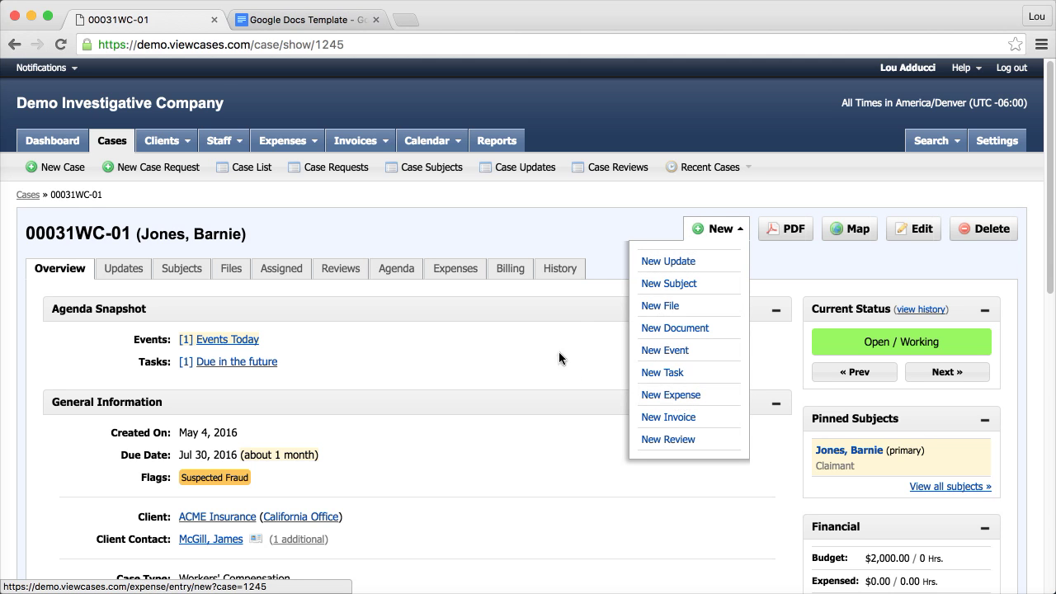
left_click(688, 327)
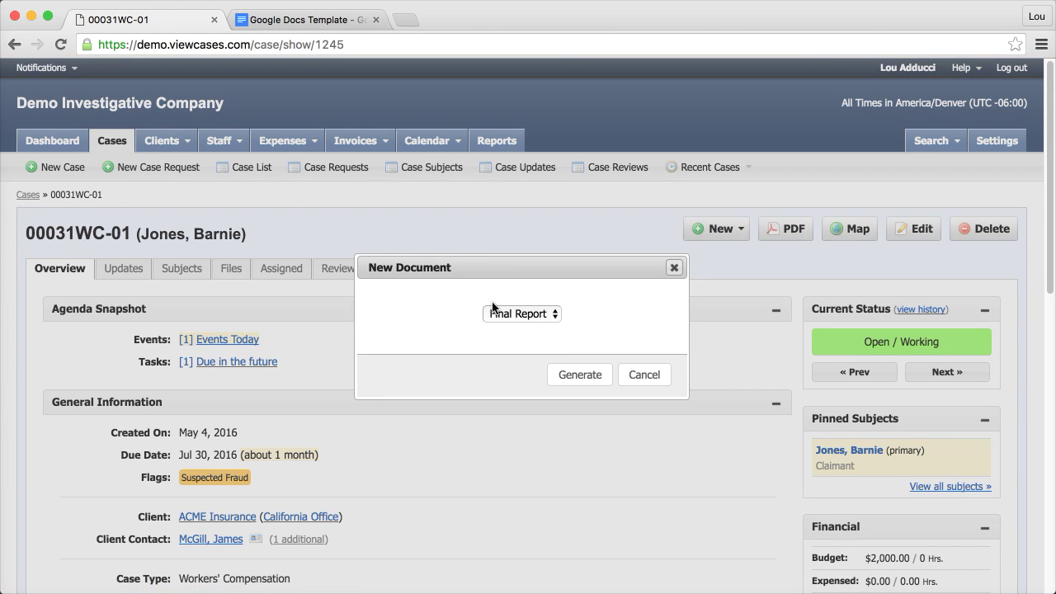
left_click(525, 312)
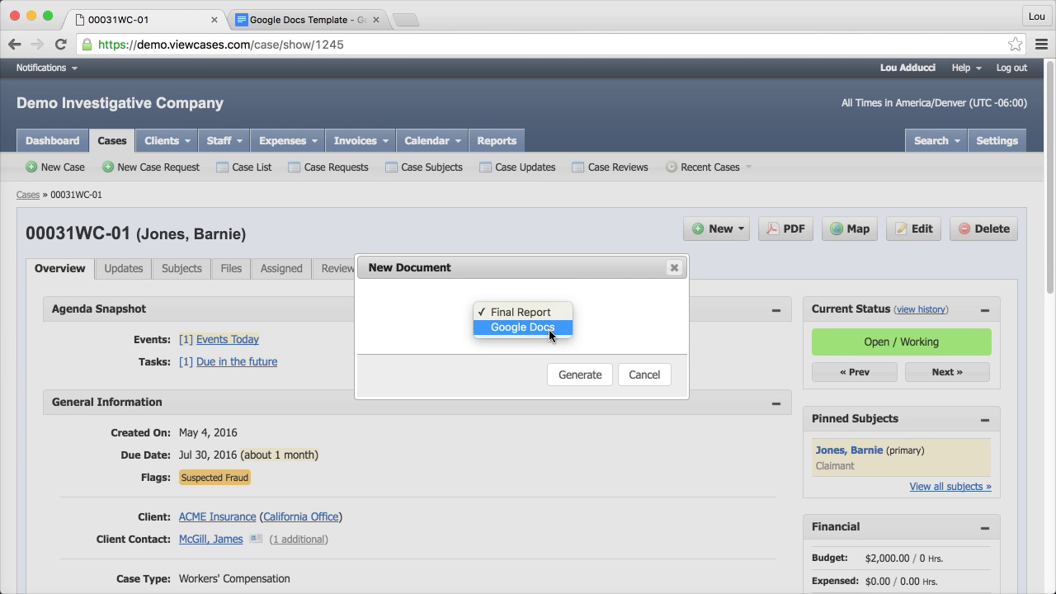
left_click(549, 329)
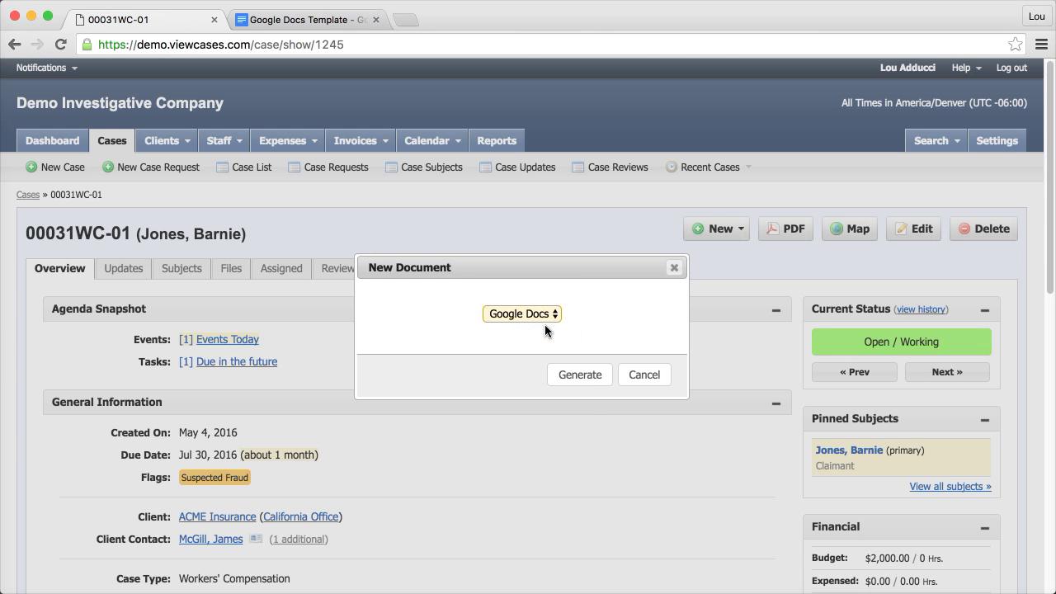
left_click(599, 382)
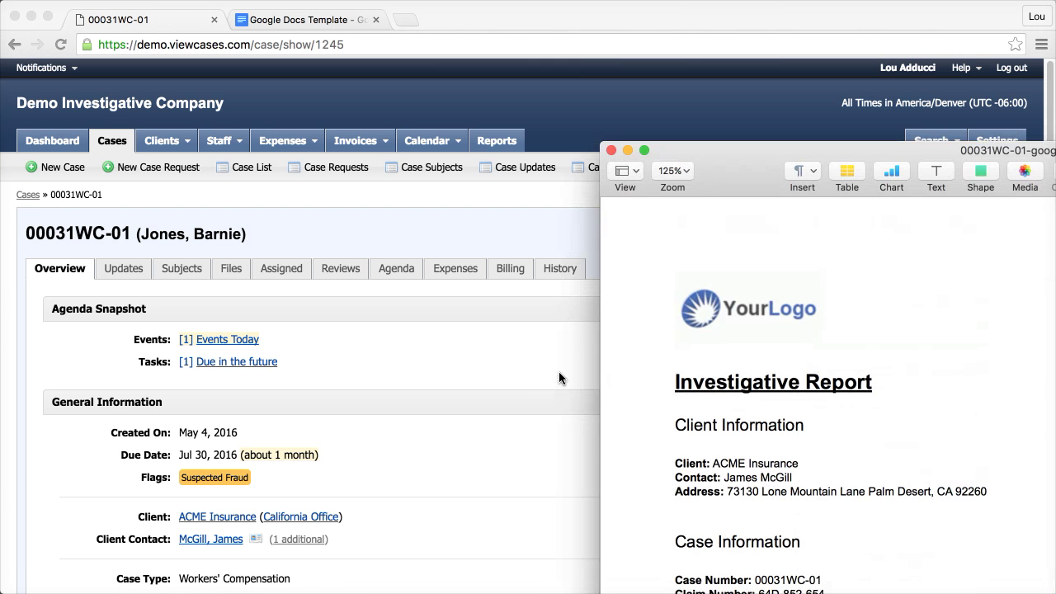
Bring the generated report fully into view and check its client, case and subject information and the investigation summary
left_click_drag(744, 157, 253, 0)
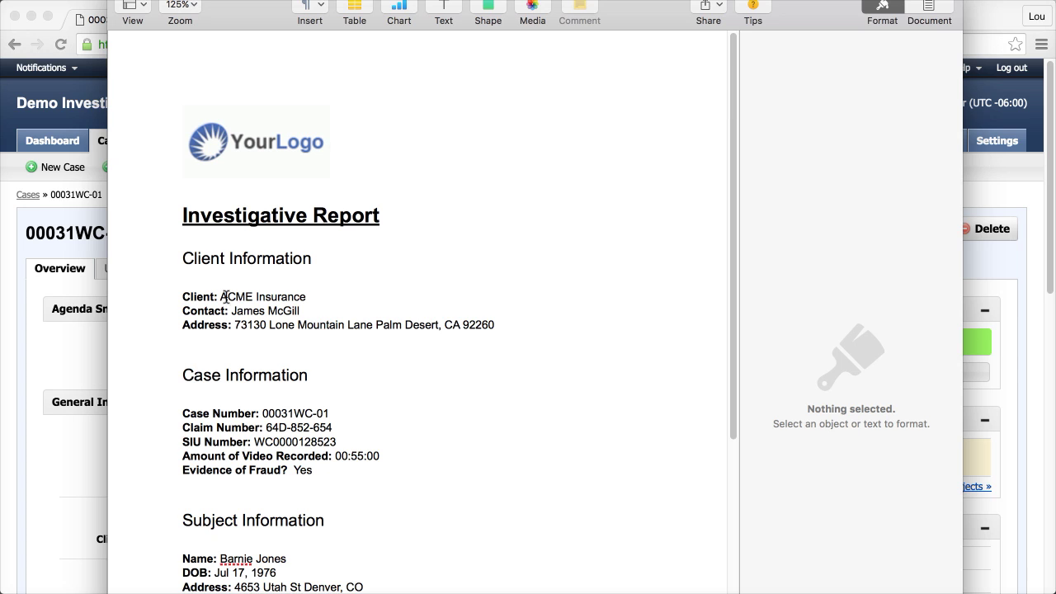
scroll(222, 297, "down", 1)
scroll(230, 299, "down", 3)
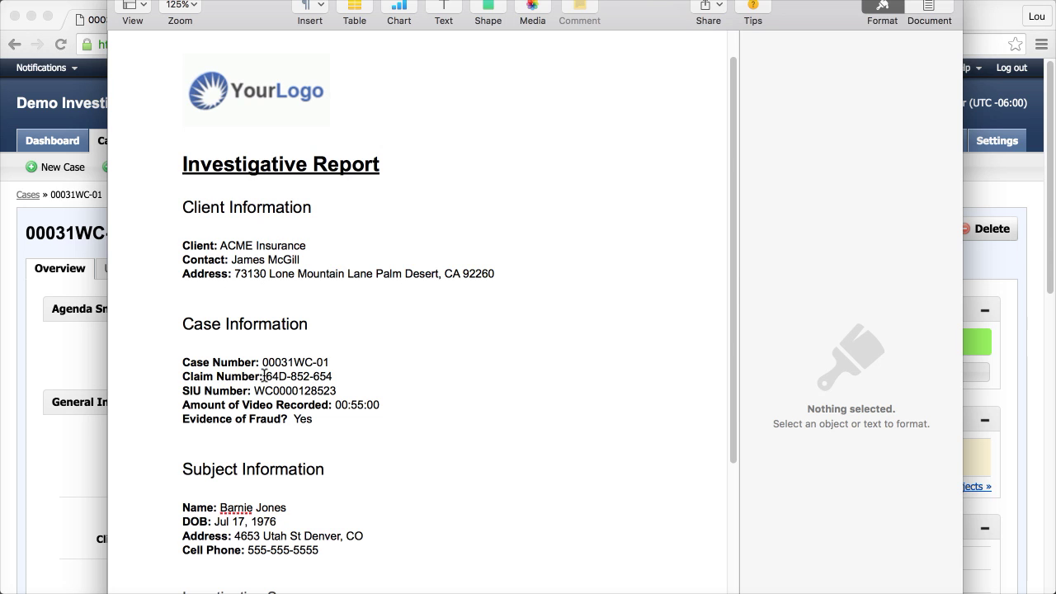
scroll(261, 352, "down", 4)
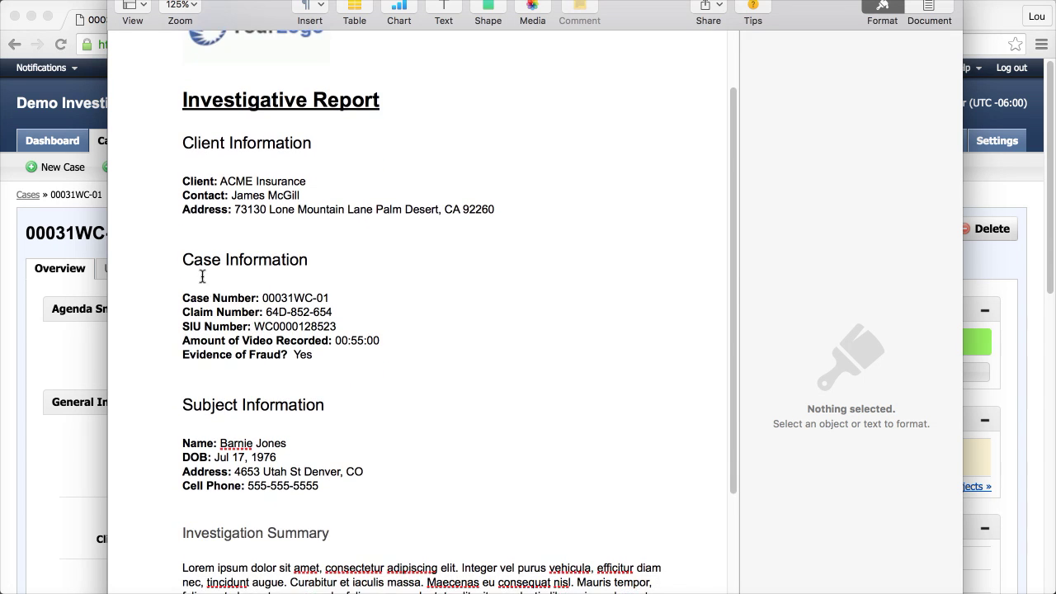
scroll(360, 376, "down", 10)
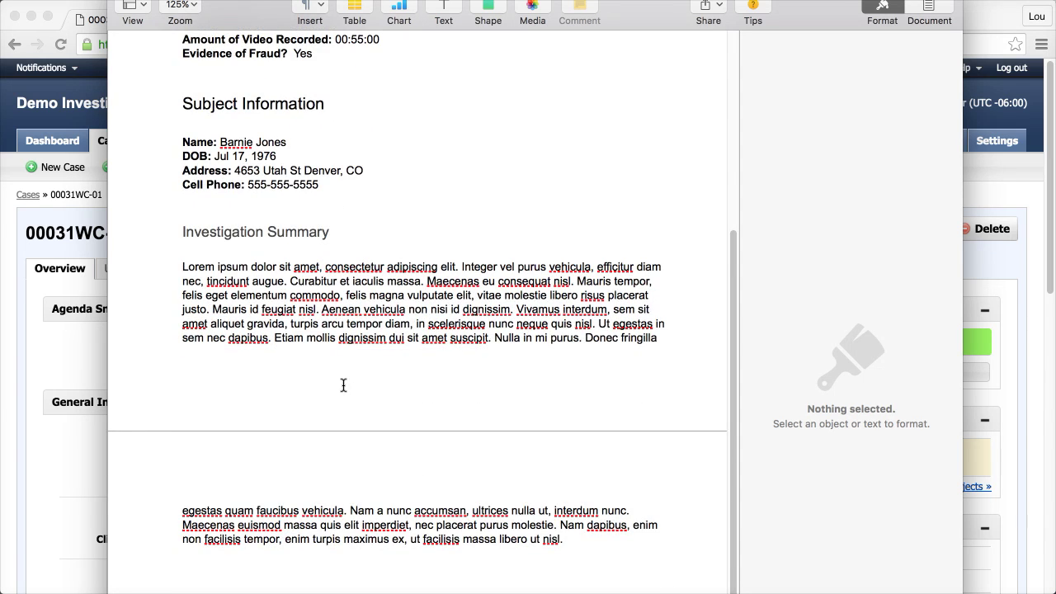
scroll(343, 385, "up", 14)
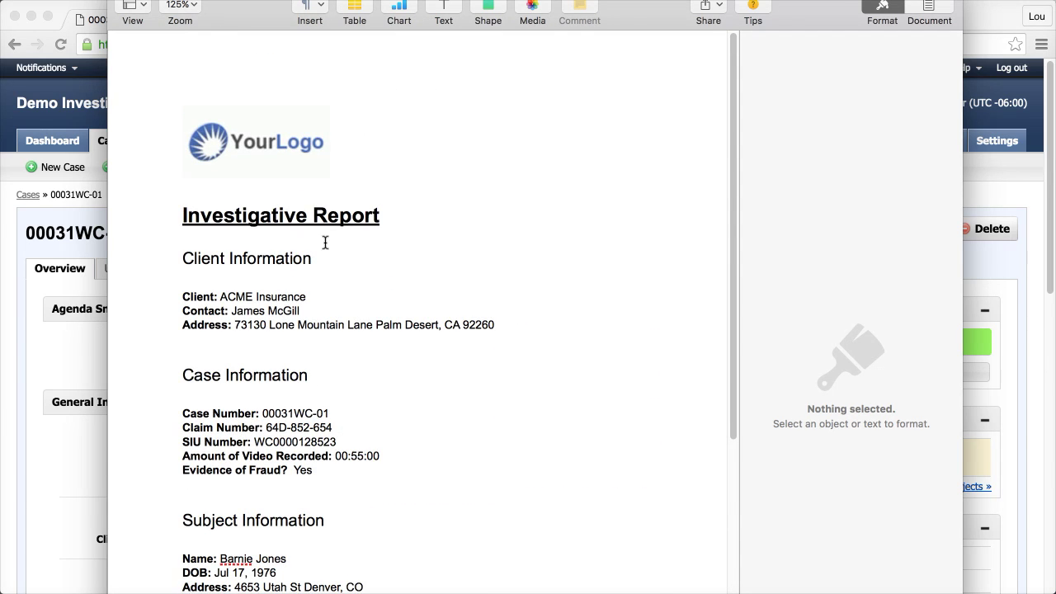